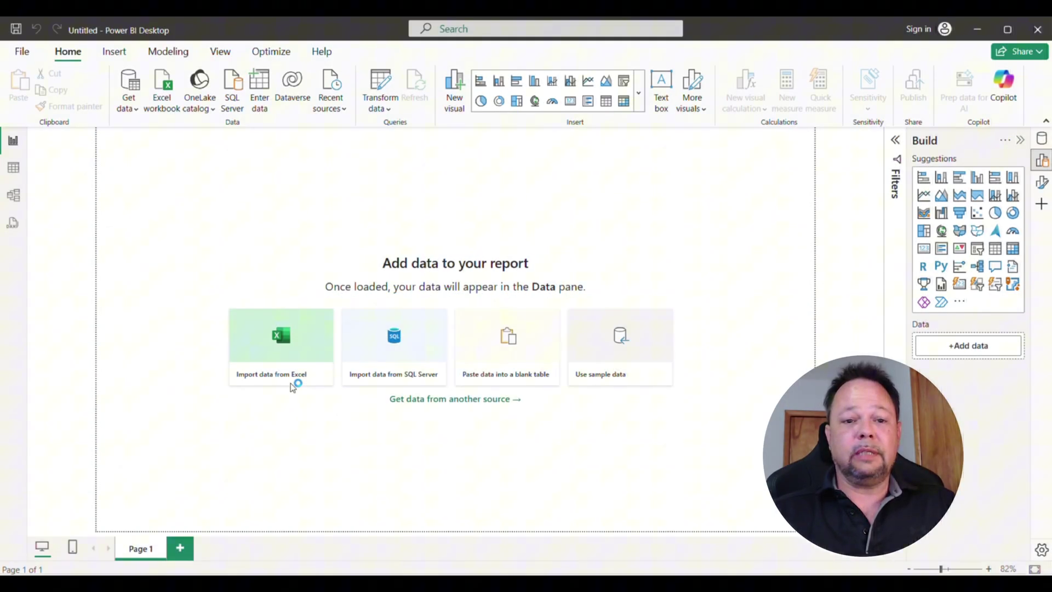
Import all eight tables from Metabase sample dataset.xlsx into the Power Query Editor.
left_click(267, 351)
left_click(191, 126)
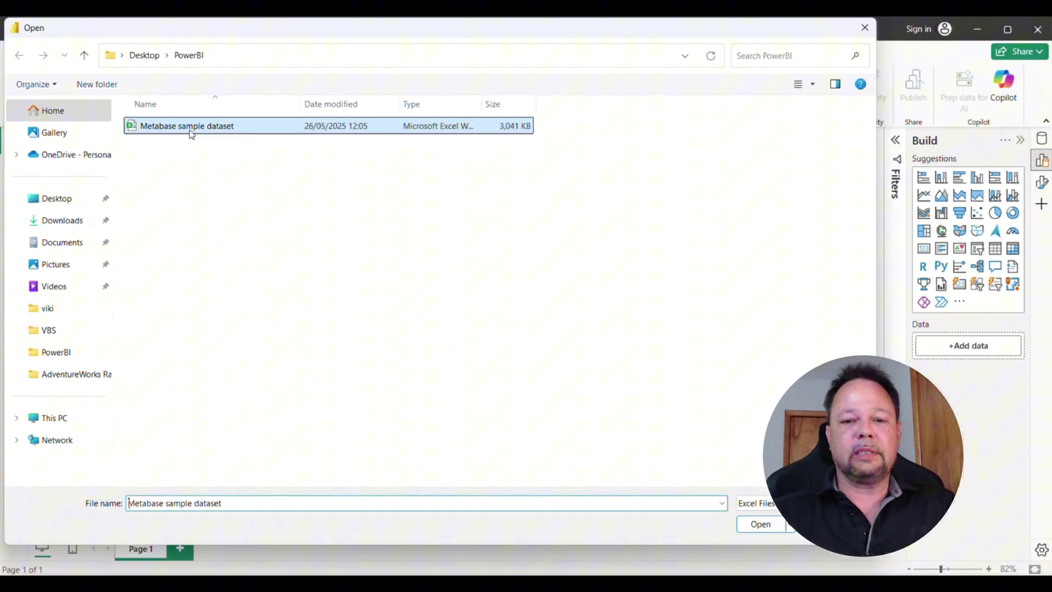
left_click(760, 525)
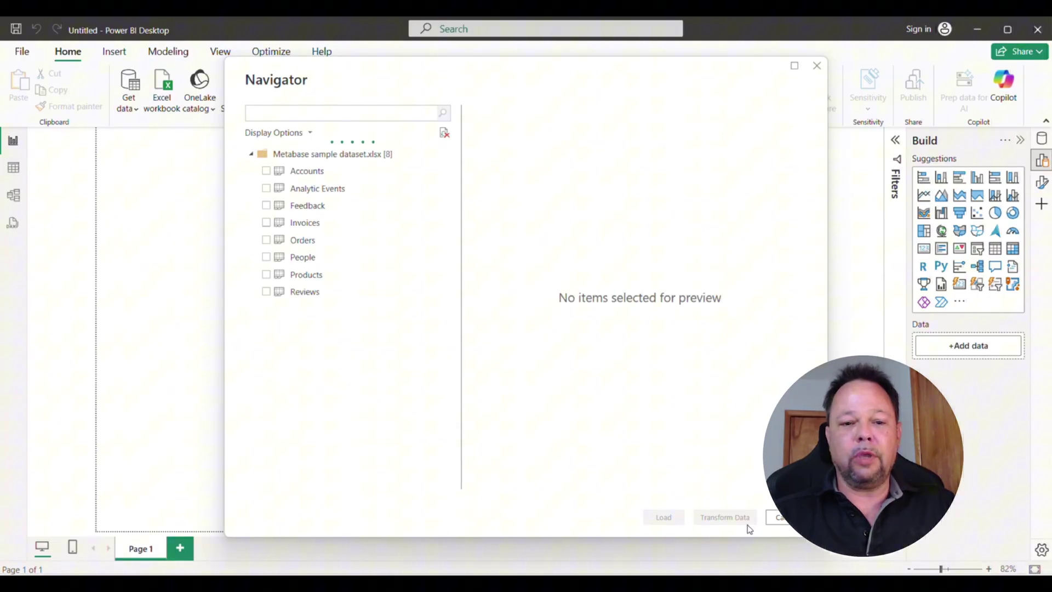
left_click(304, 173)
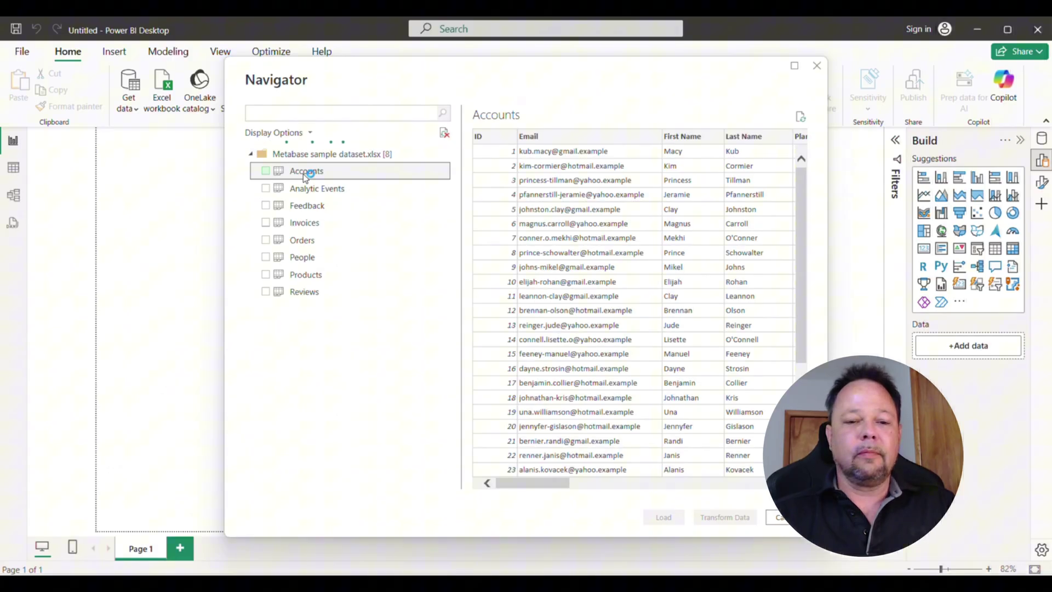
left_click(265, 171)
left_click(266, 291, "shift")
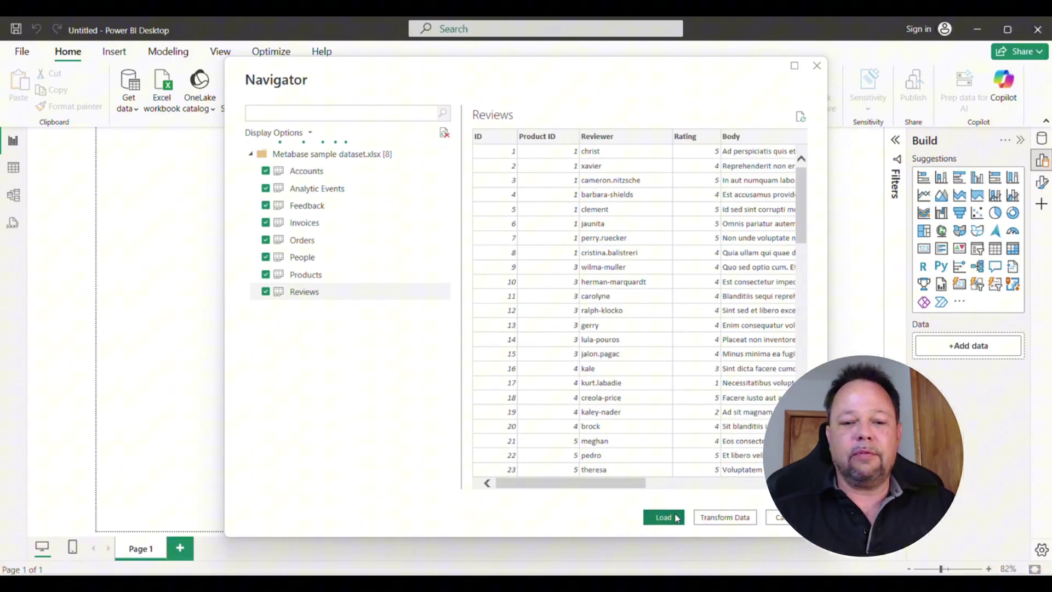
left_click(717, 521)
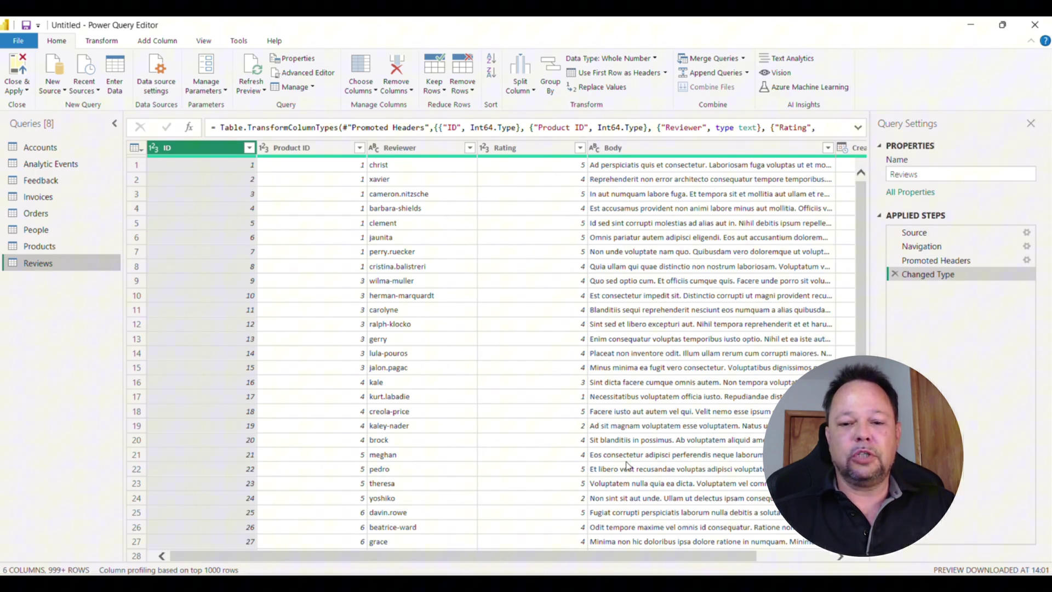
Check the Product ID data type options, then Close & Apply to load the eight queries.
left_click(263, 151)
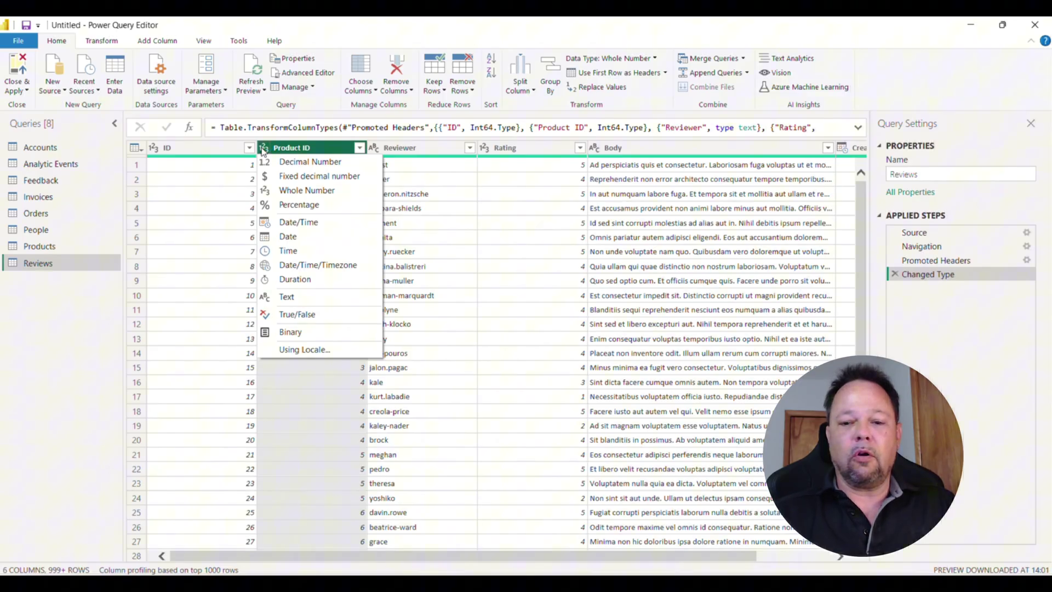
left_click(263, 150)
left_click(263, 150)
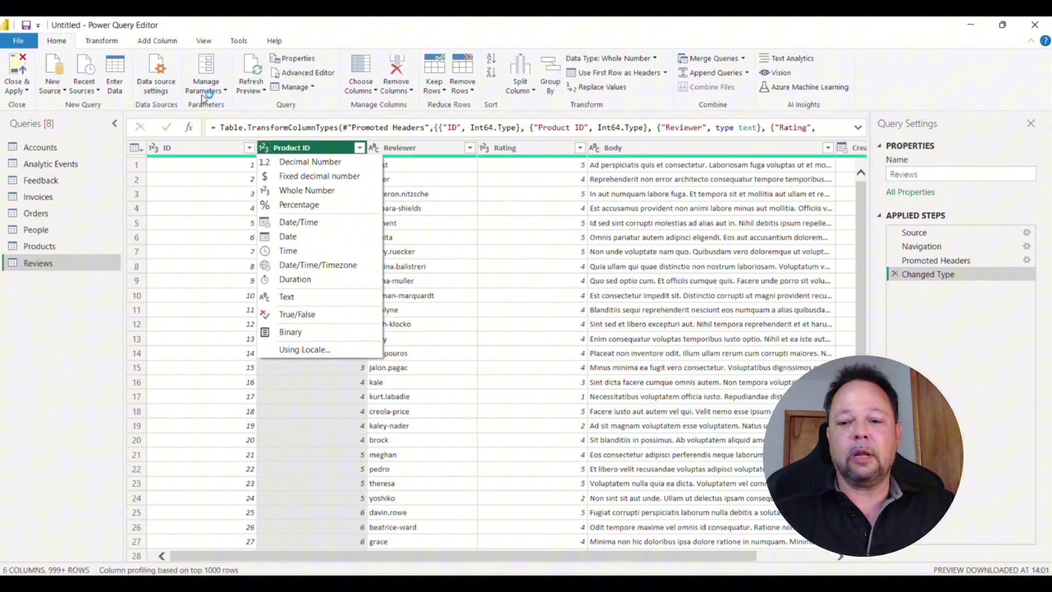
left_click(106, 44)
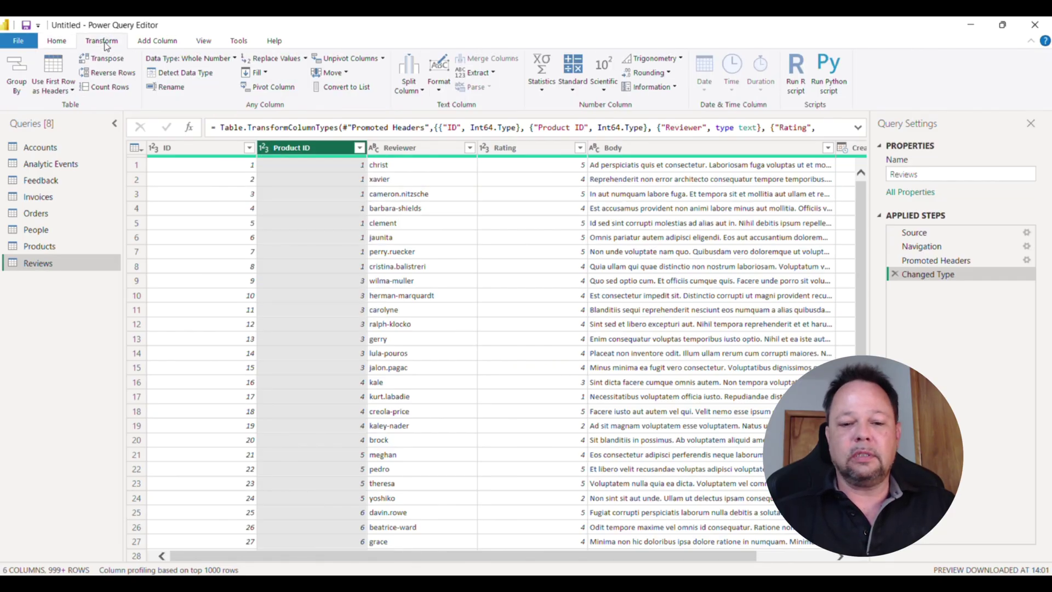
left_click(56, 44)
left_click(17, 68)
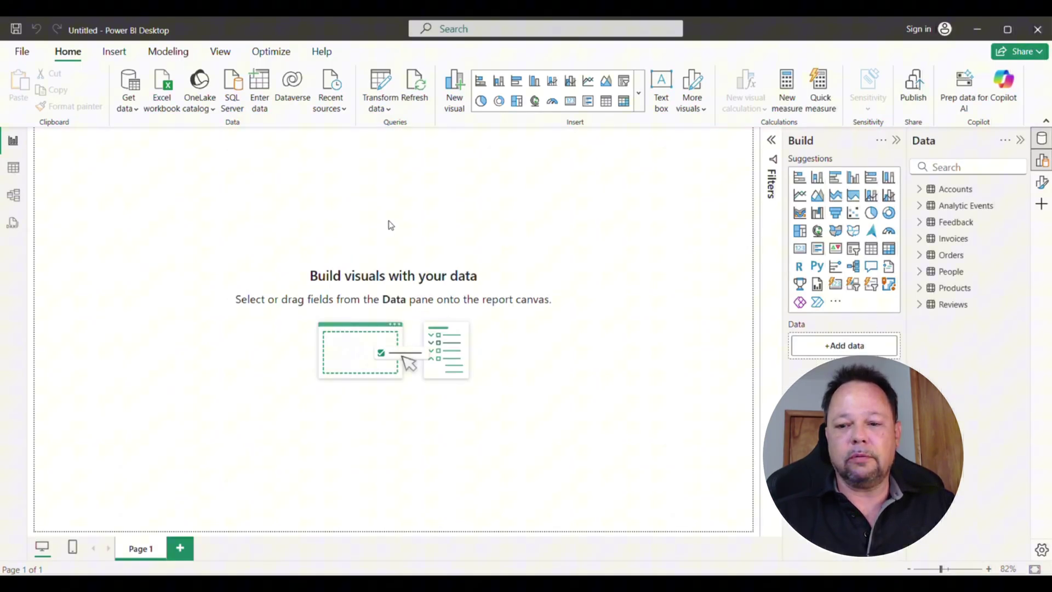
left_click(13, 196)
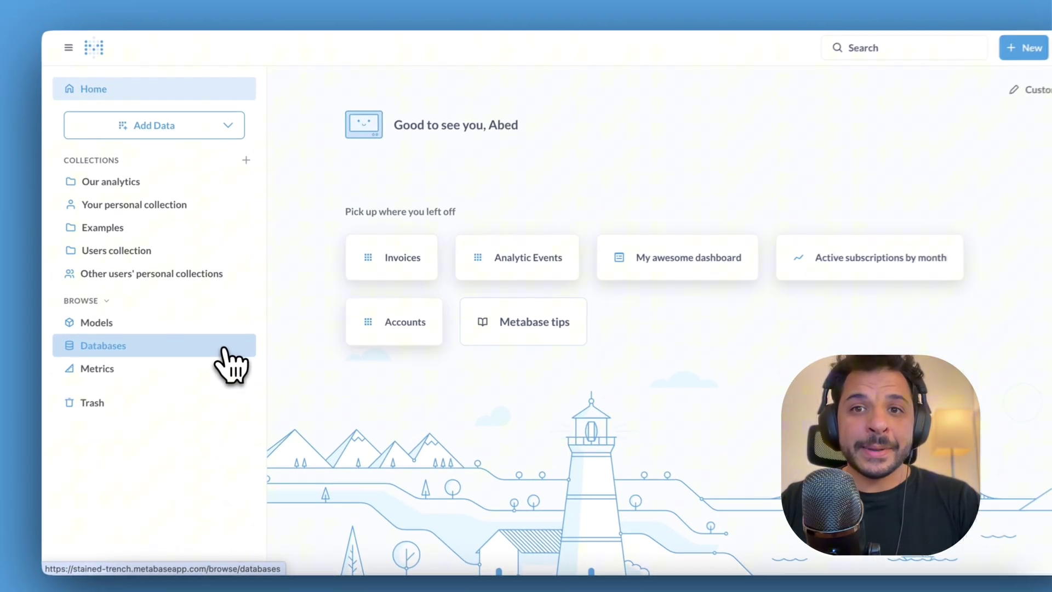
Browse Databases to the Sample Database and open its Analytic Events table.
left_click(241, 334)
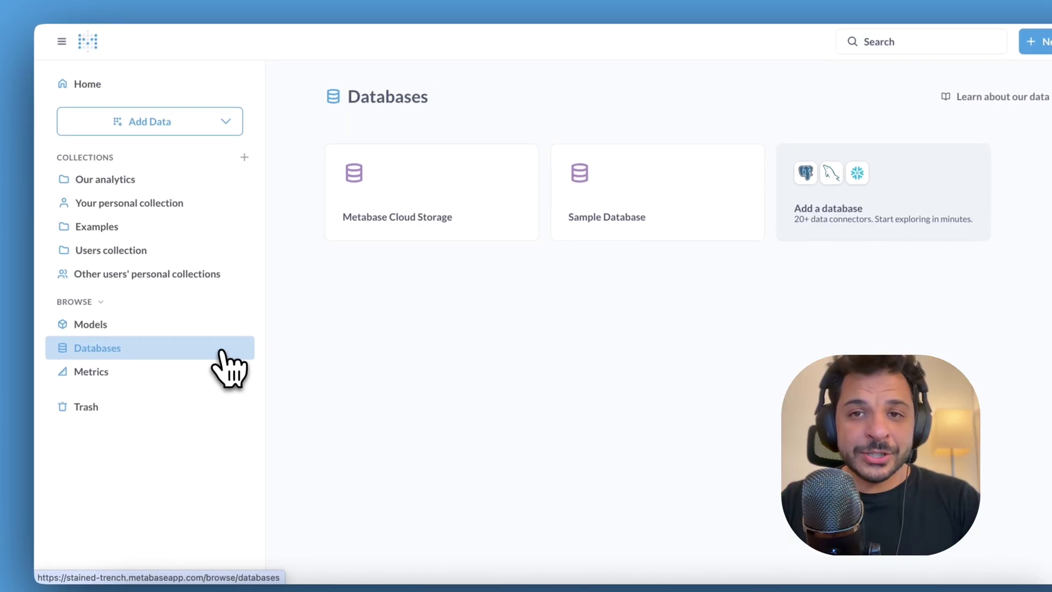
left_click(580, 235)
left_click(605, 222)
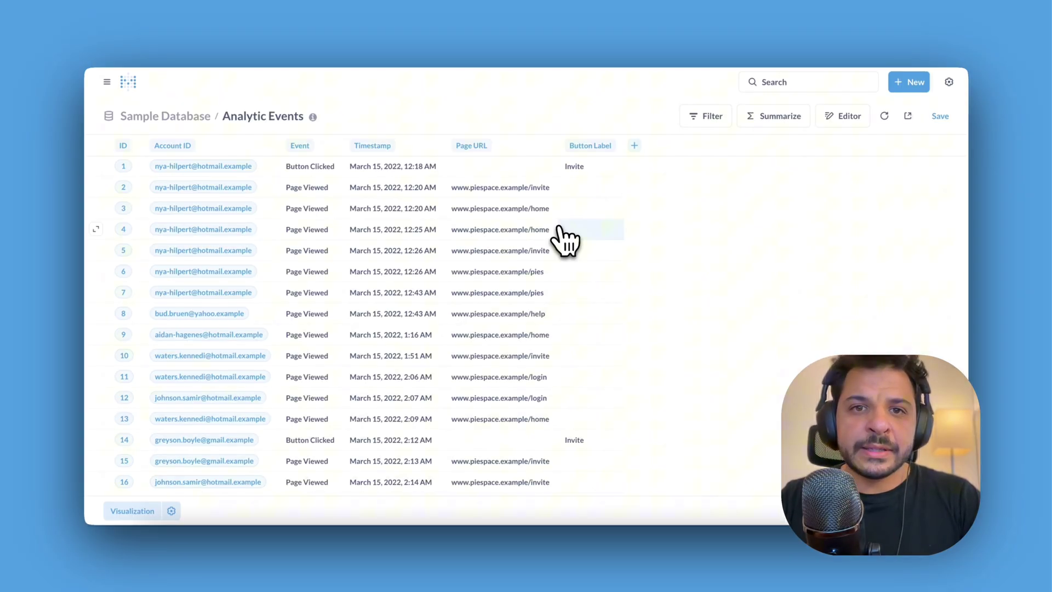
left_click(949, 84)
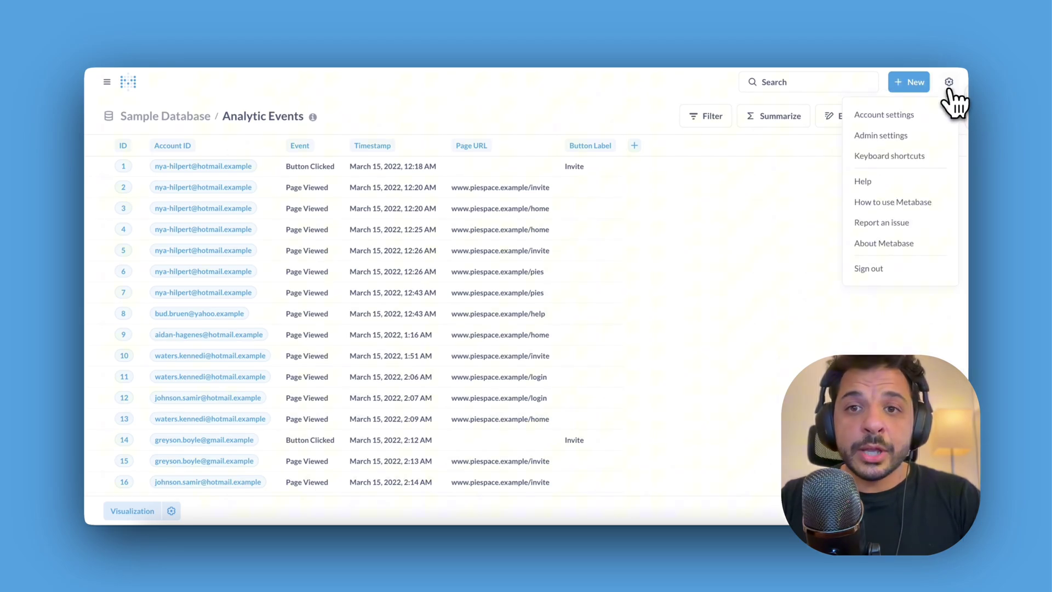
In Table Metadata, set the Sample Database Accounts table's Plan column to Category.
left_click(930, 137)
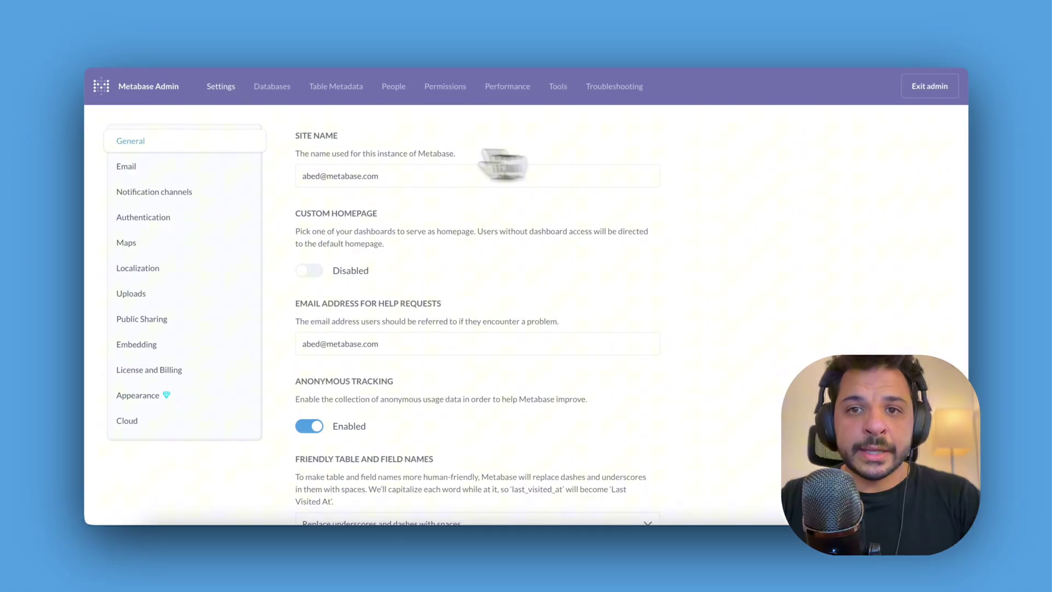
left_click(311, 88)
left_click(241, 161)
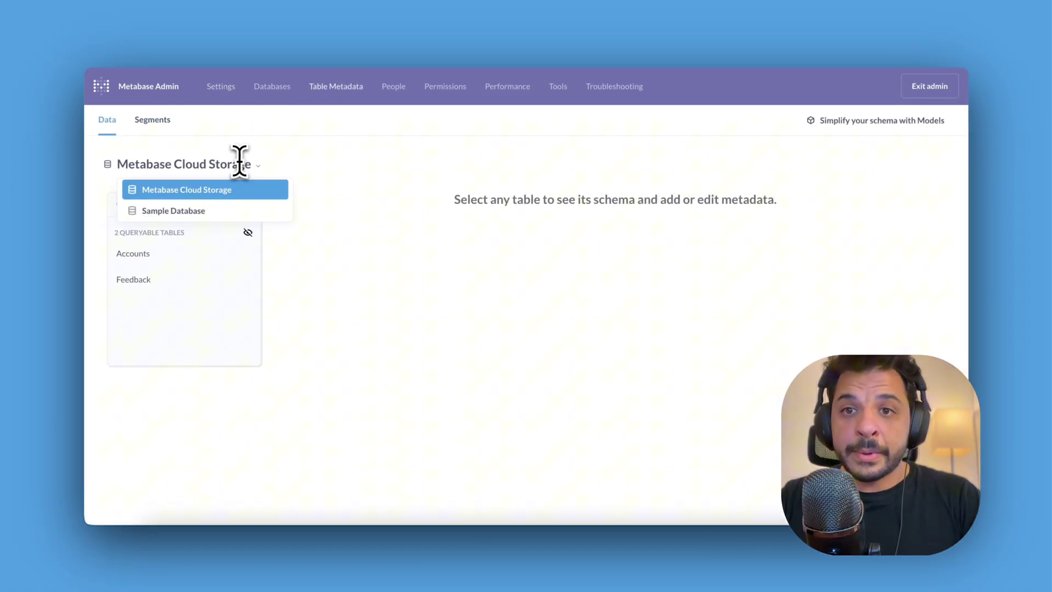
left_click(233, 209)
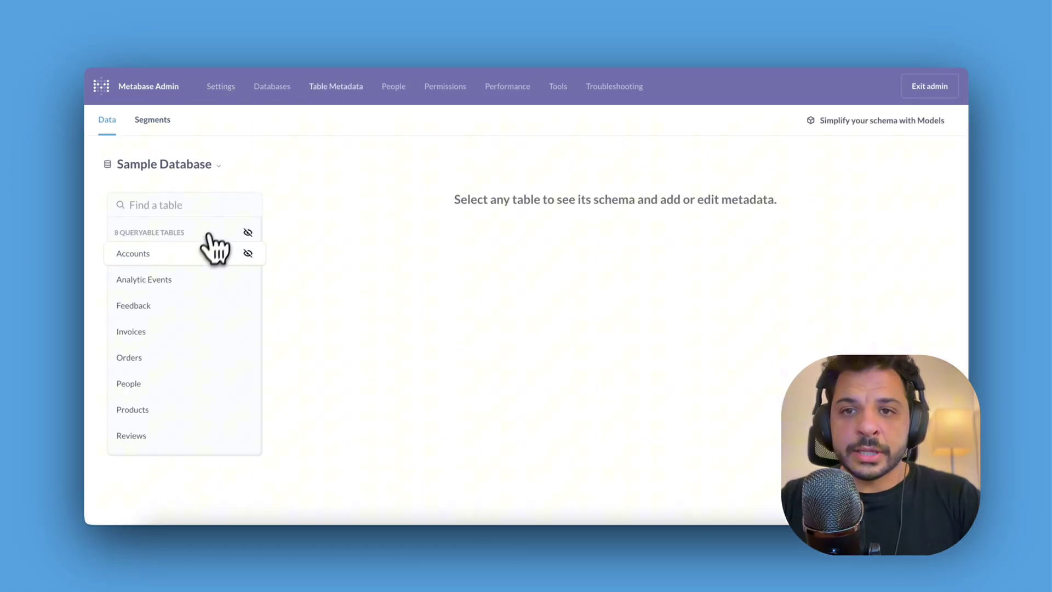
left_click(204, 253)
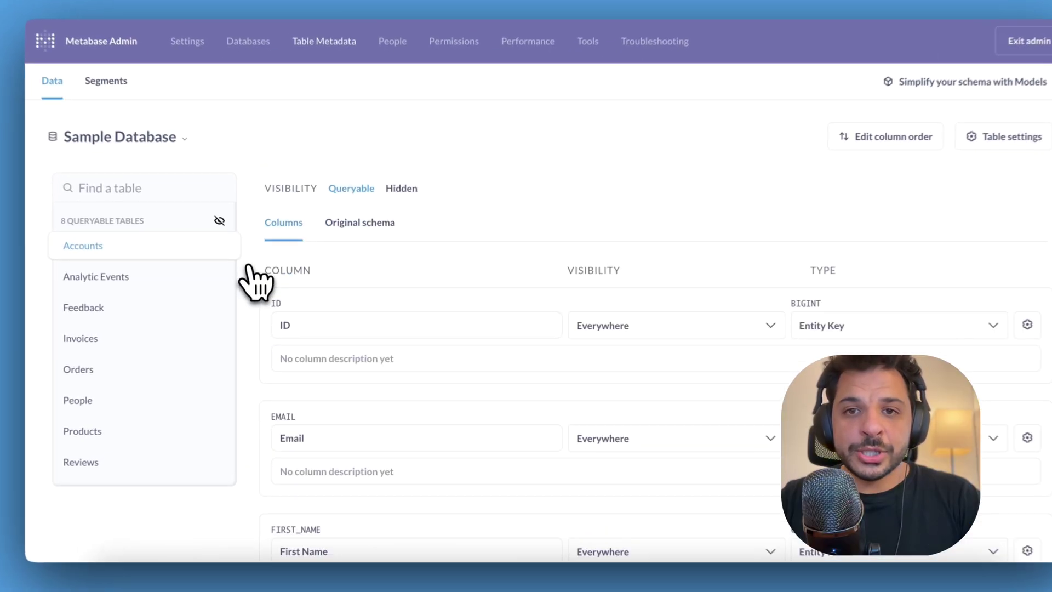
scroll(266, 307, "down", 5)
left_click(753, 382)
scroll(795, 300, "up", 3)
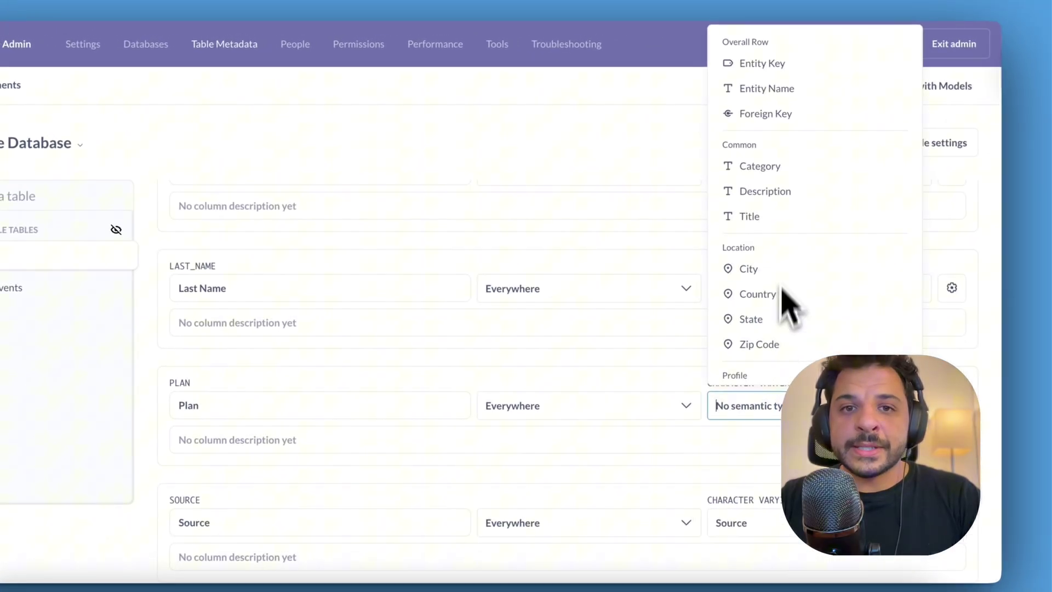
key("Escape")
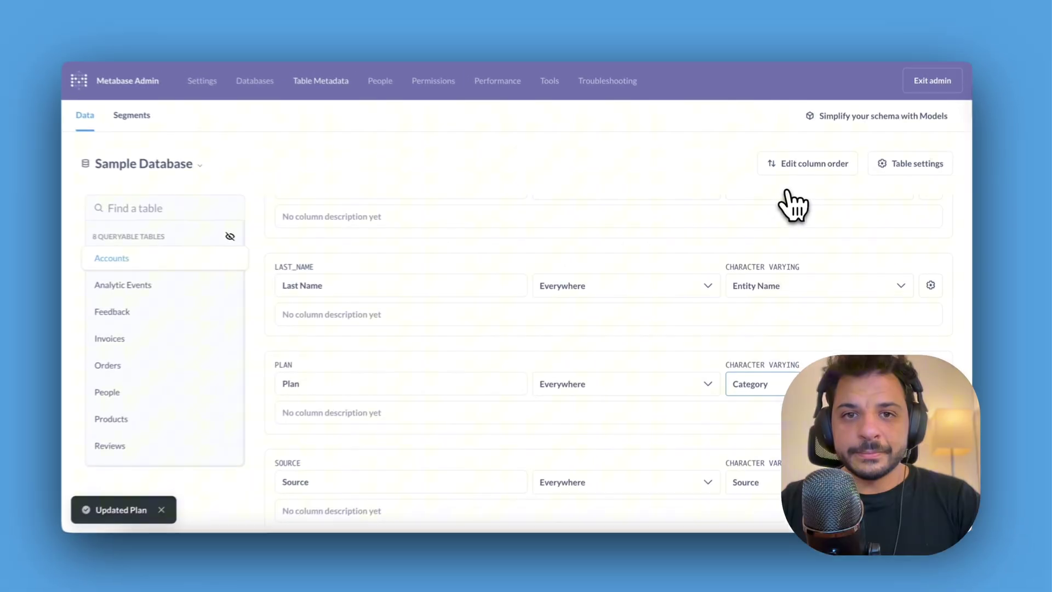
Exit admin and bring up the Add Data options from the sidebar.
left_click(950, 44)
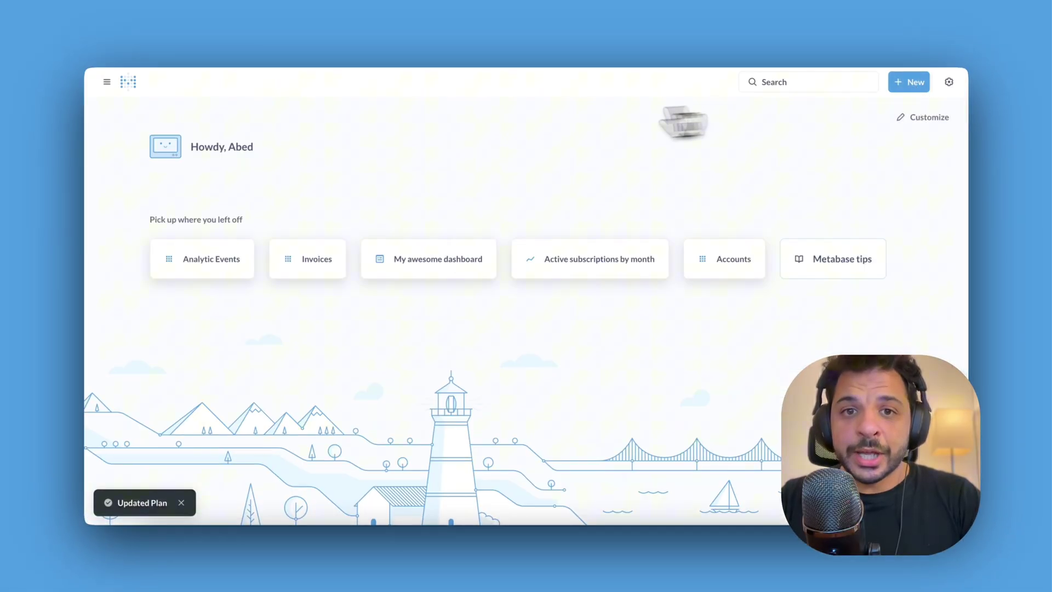
left_click(107, 82)
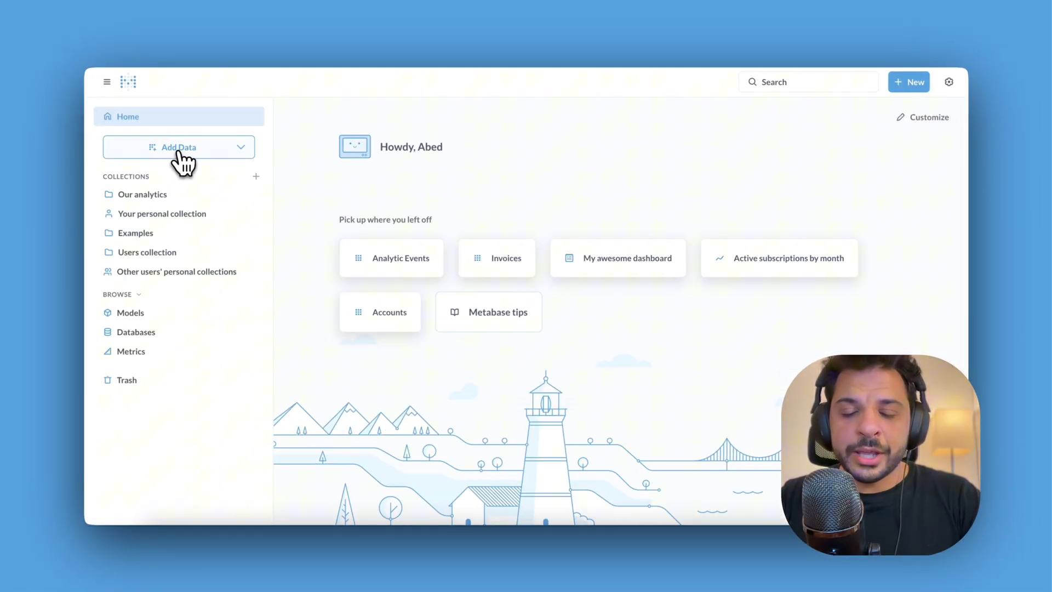
left_click(180, 151)
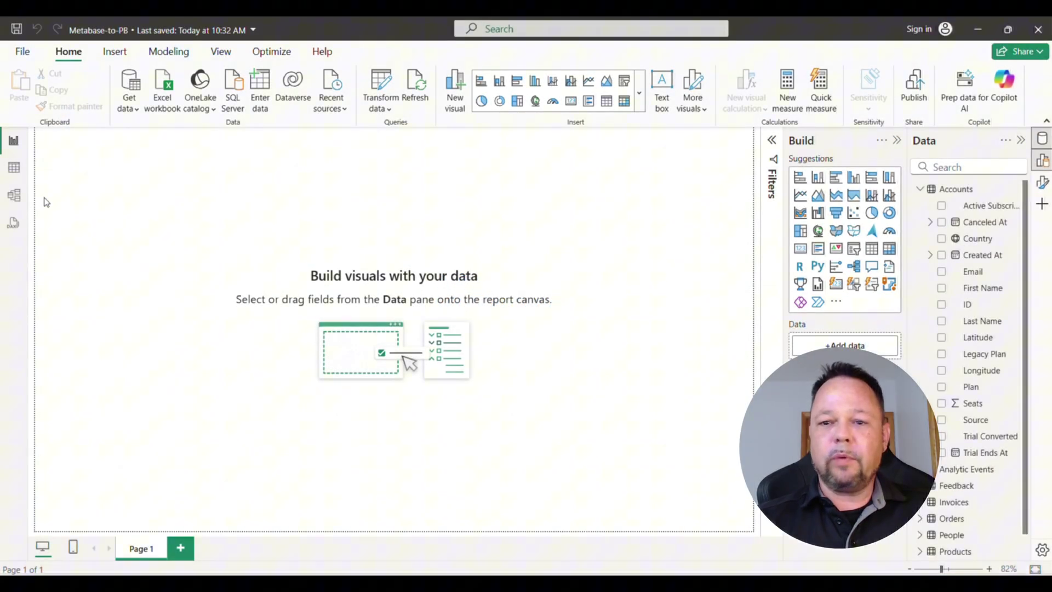
In Model view, save a one-to-many relationship from Accounts ID to Invoices Account ID.
left_click(14, 198)
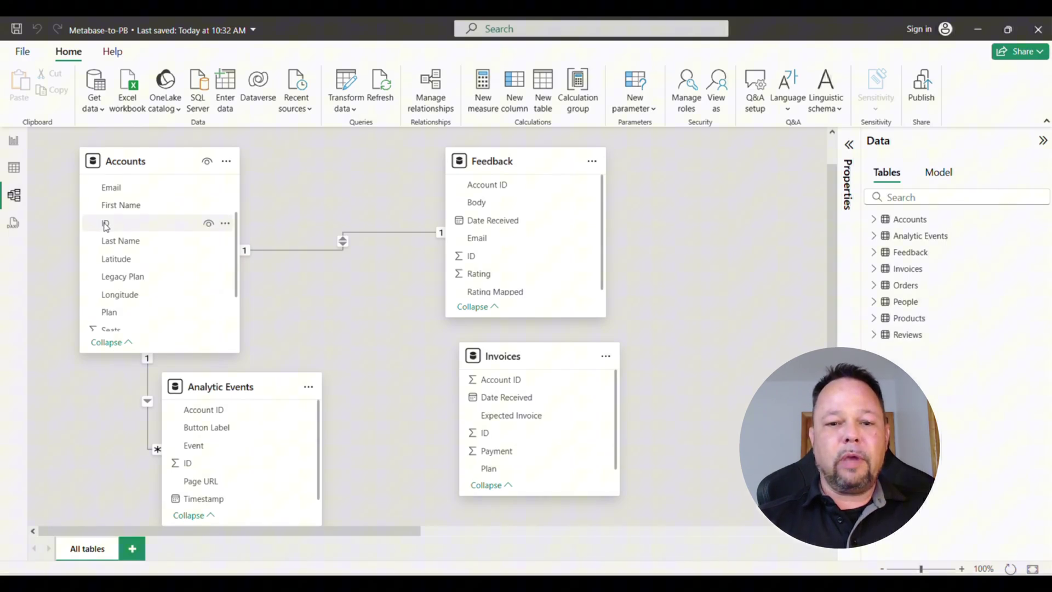
left_click_drag(107, 223, 500, 388)
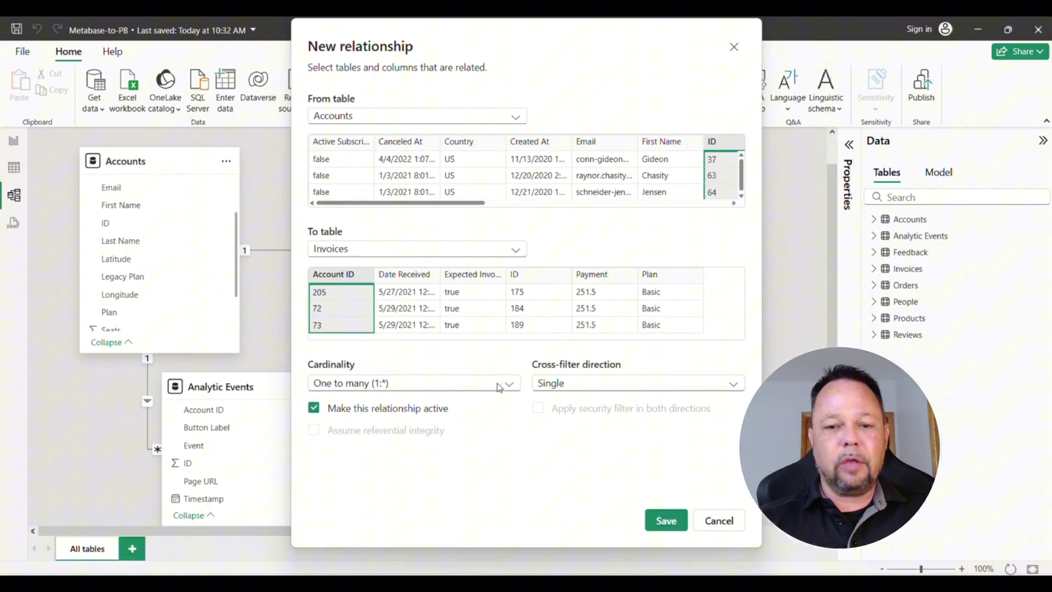
left_click(654, 518)
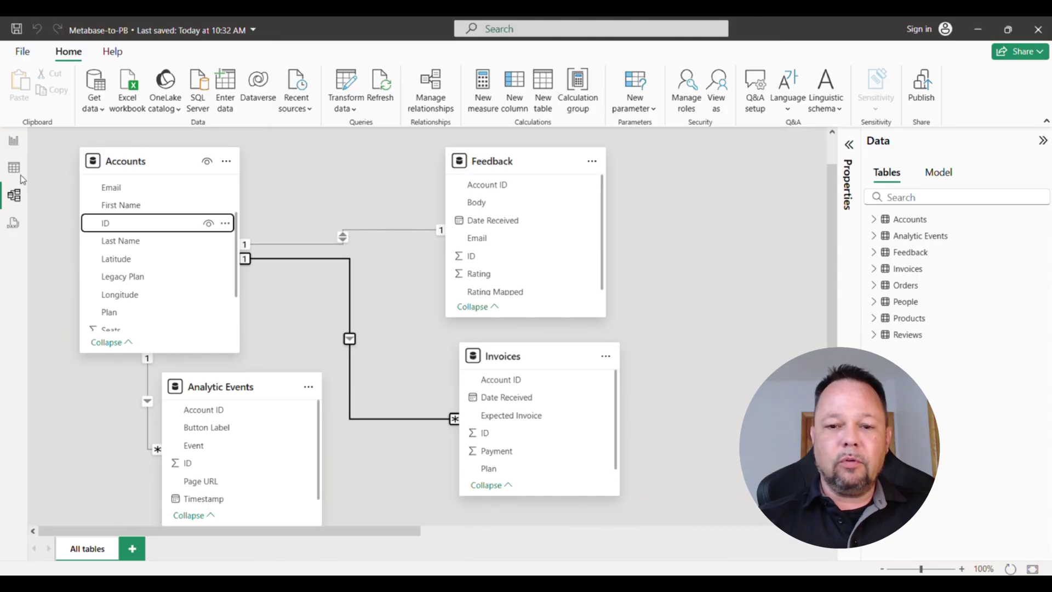
Add an enlarged map of Accounts Country to the empty report page.
left_click(13, 169)
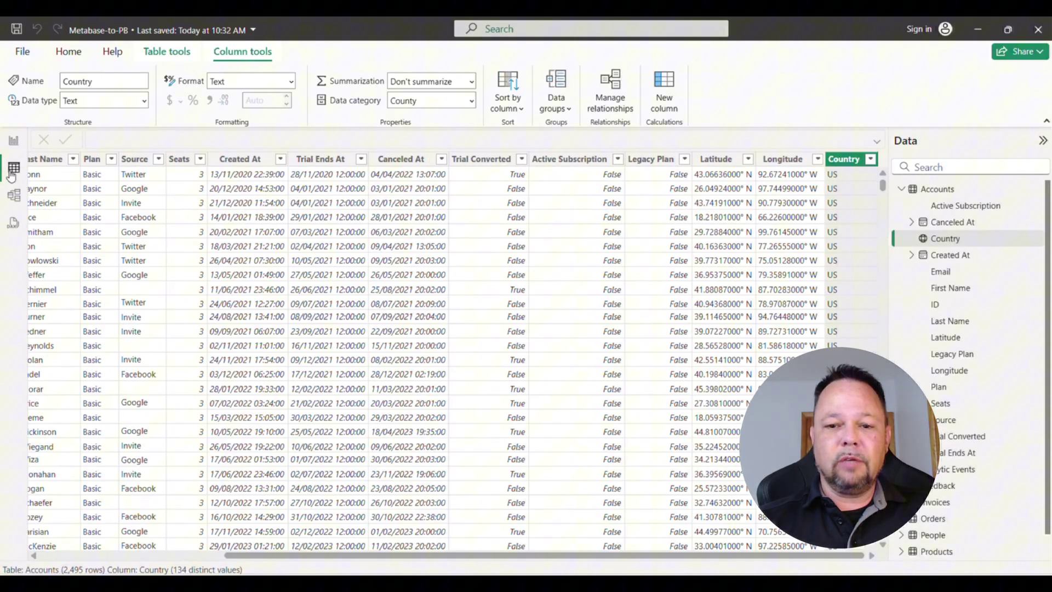
scroll(146, 274, "down", 8)
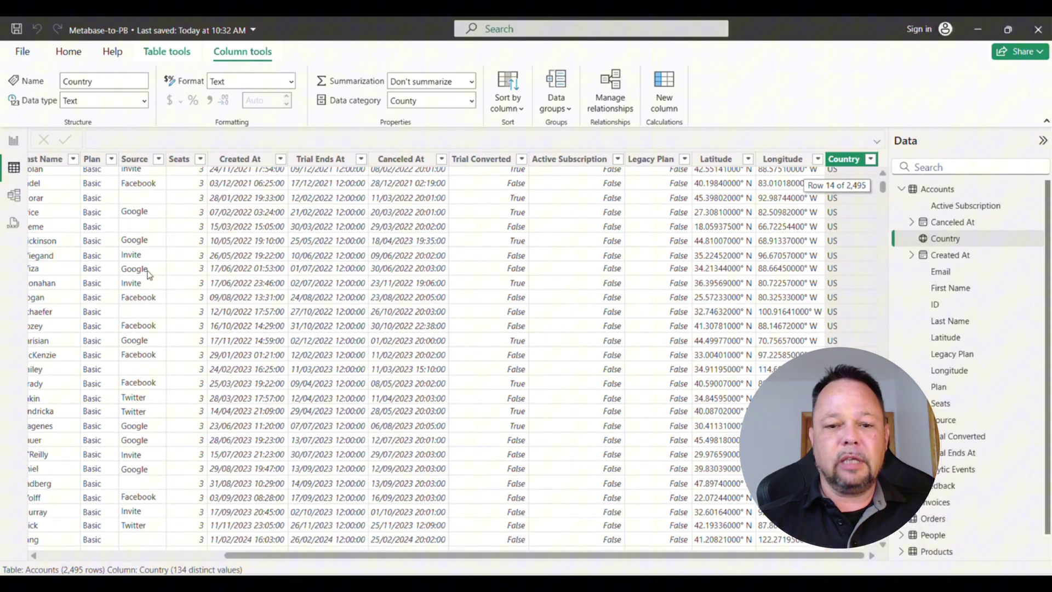
scroll(148, 274, "down", 2)
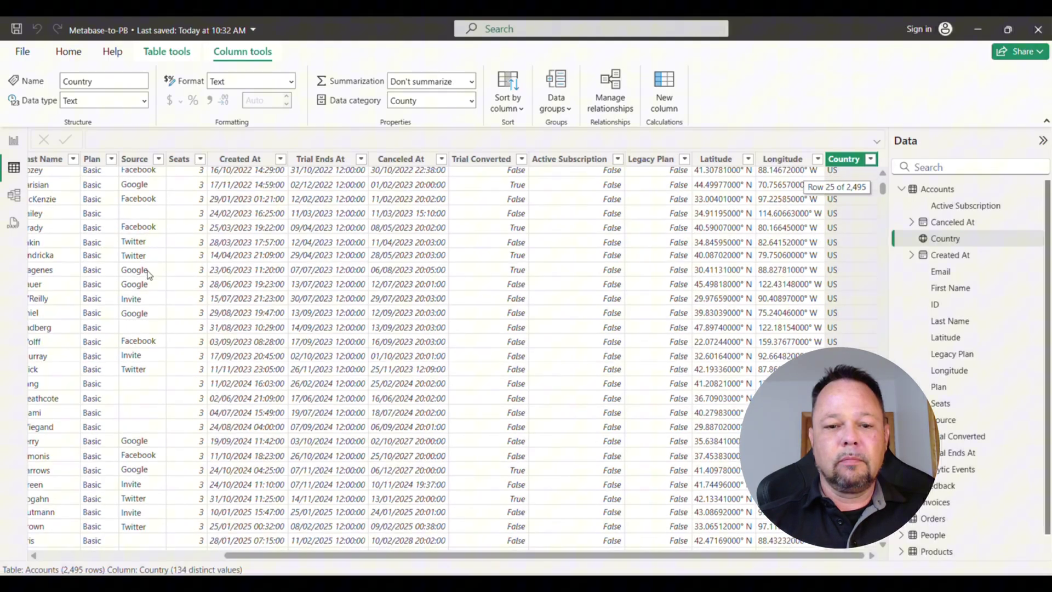
left_click(4, 140)
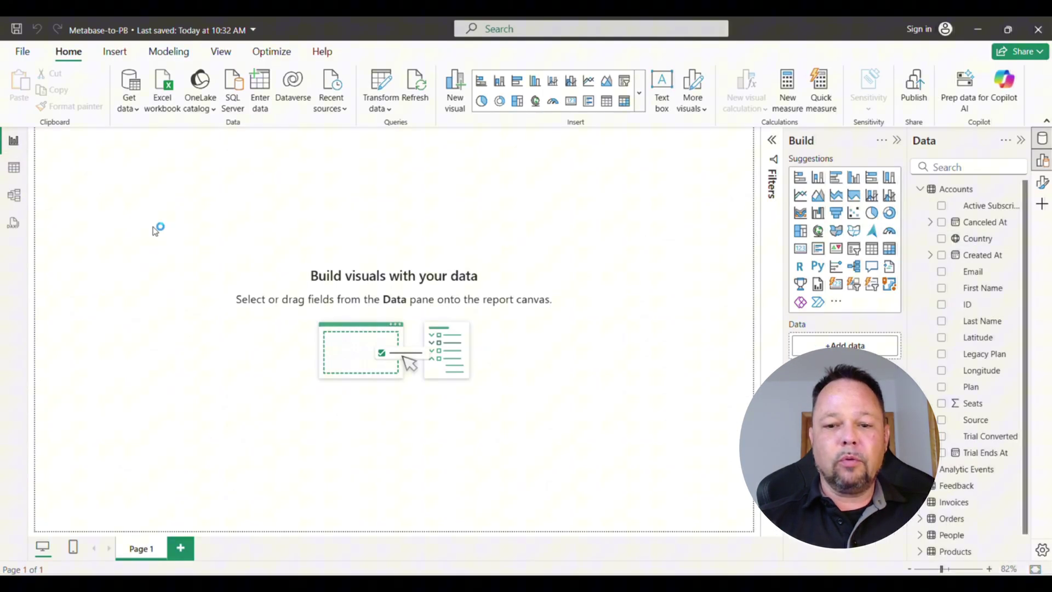
left_click_drag(946, 241, 425, 230)
left_click_drag(339, 312, 164, 439)
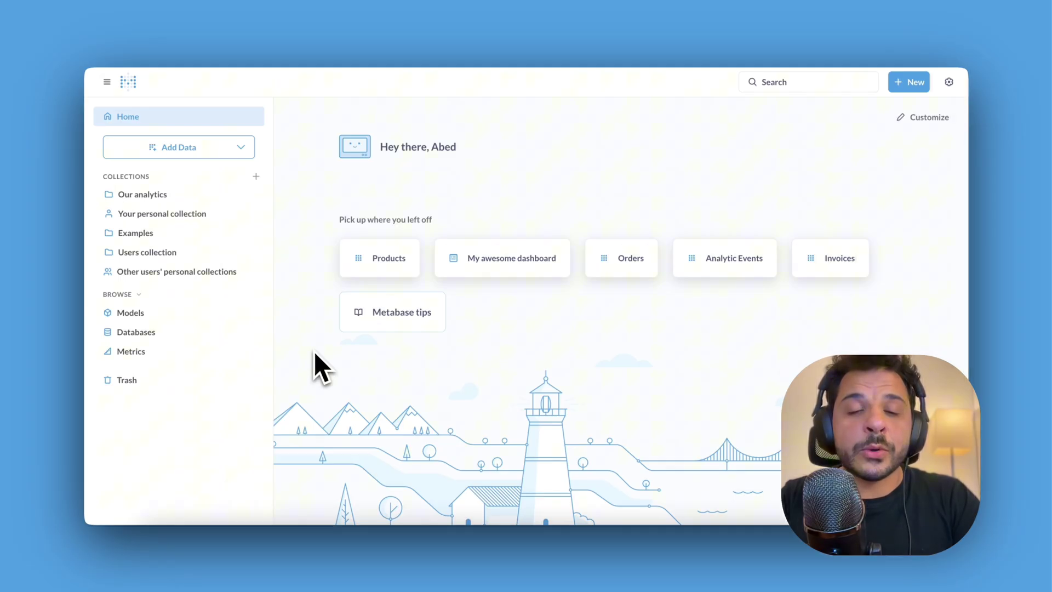
Scroll through the Examples collection's items, then bring up the + New menu.
left_click(186, 236)
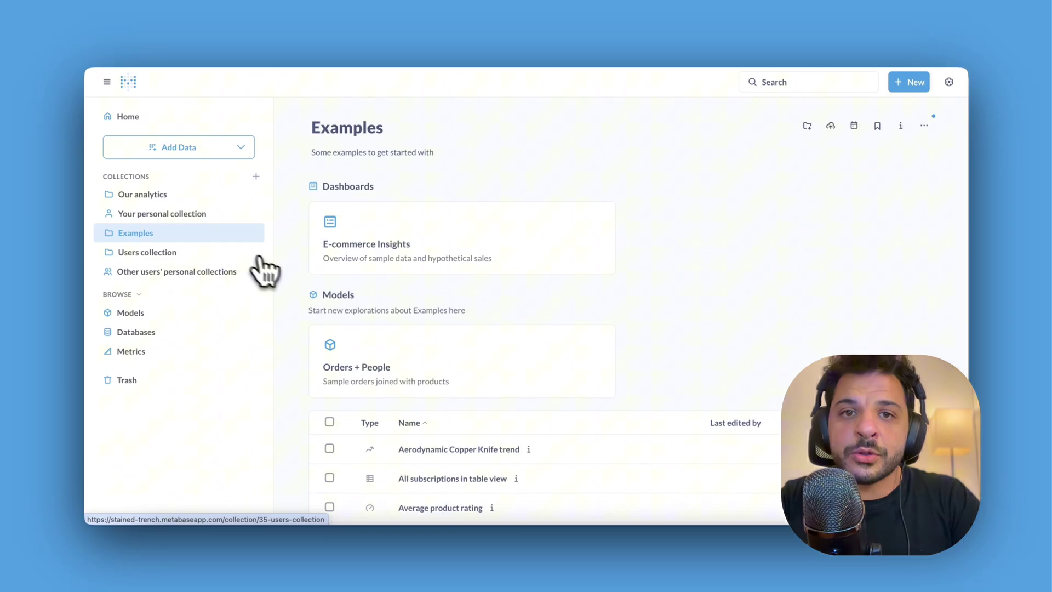
scroll(295, 306, "down", 5)
scroll(296, 300, "down", 4)
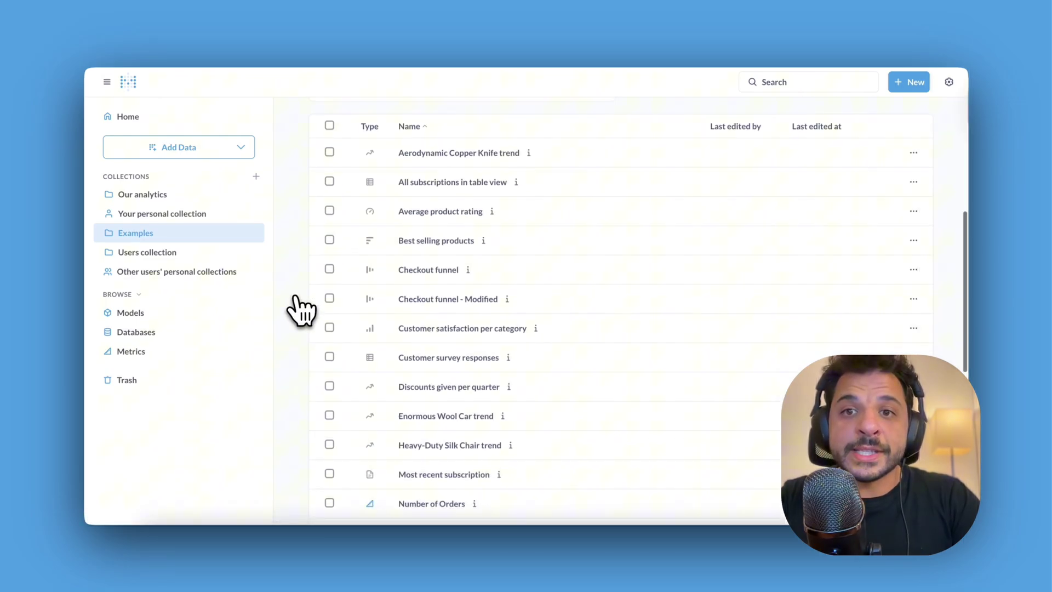
scroll(298, 307, "up", 7)
scroll(299, 315, "up", 2)
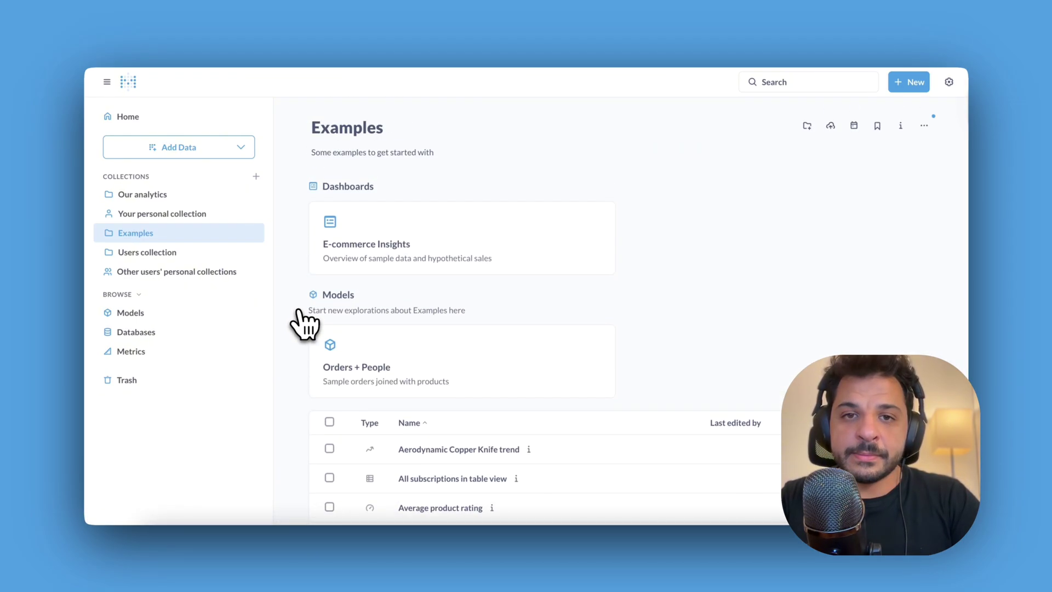
left_click(898, 87)
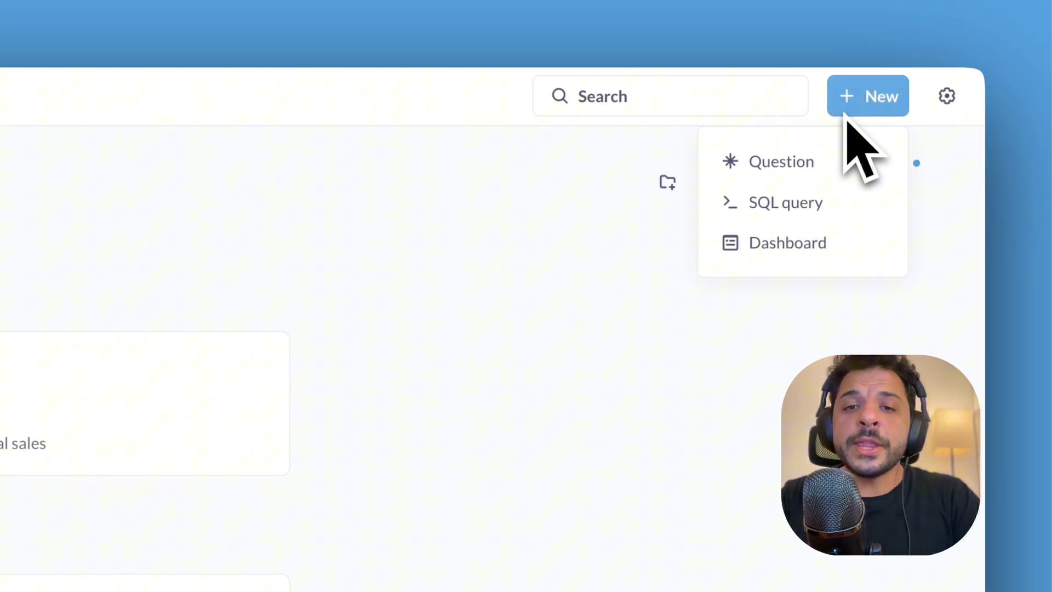
Start a question on Orders joined with Products, filtered to Created At previous 3 months.
left_click(838, 161)
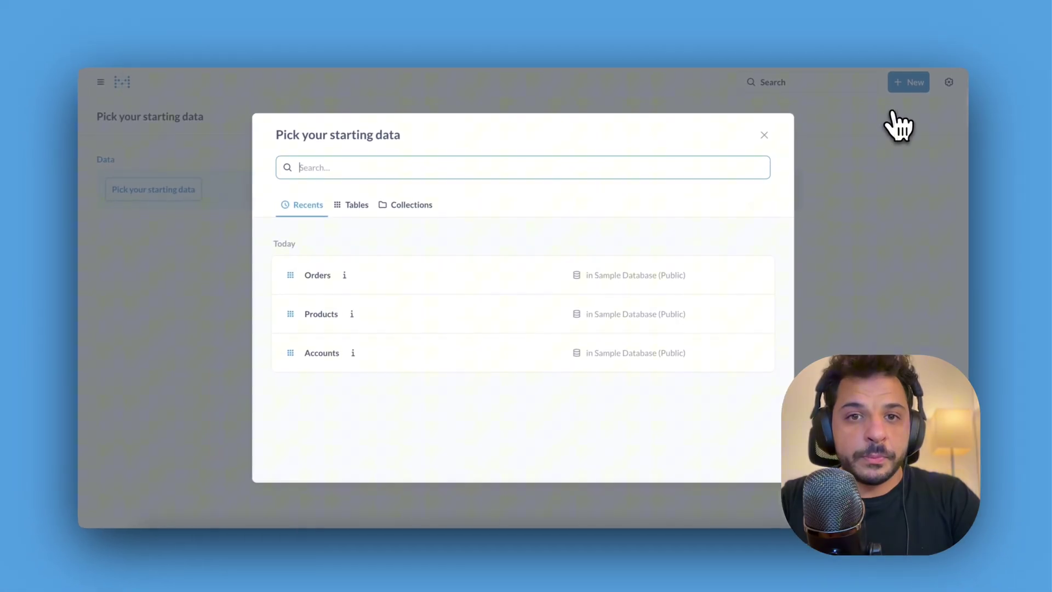
left_click(370, 302)
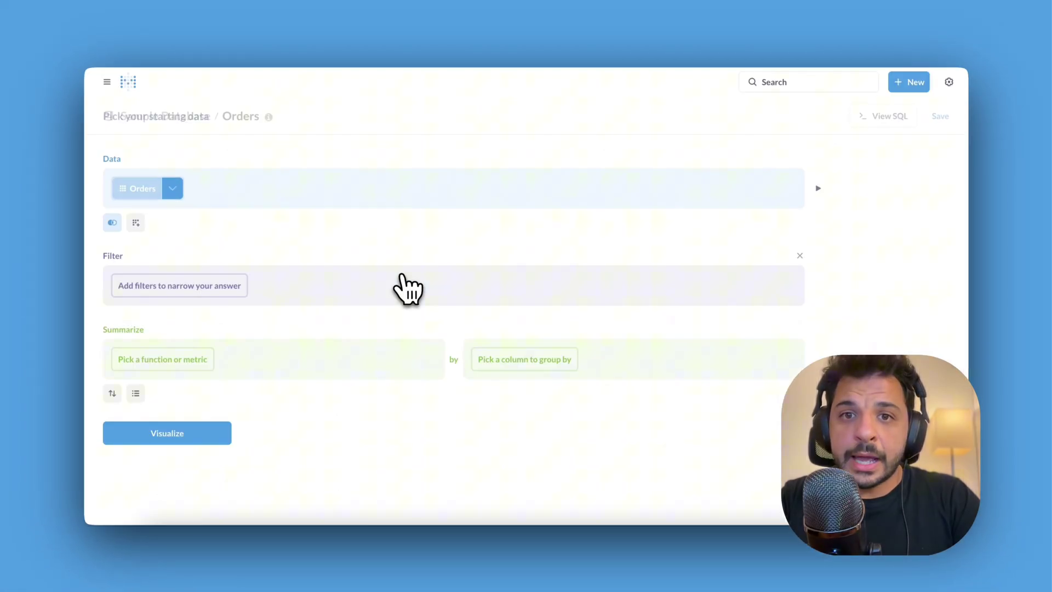
left_click(113, 222)
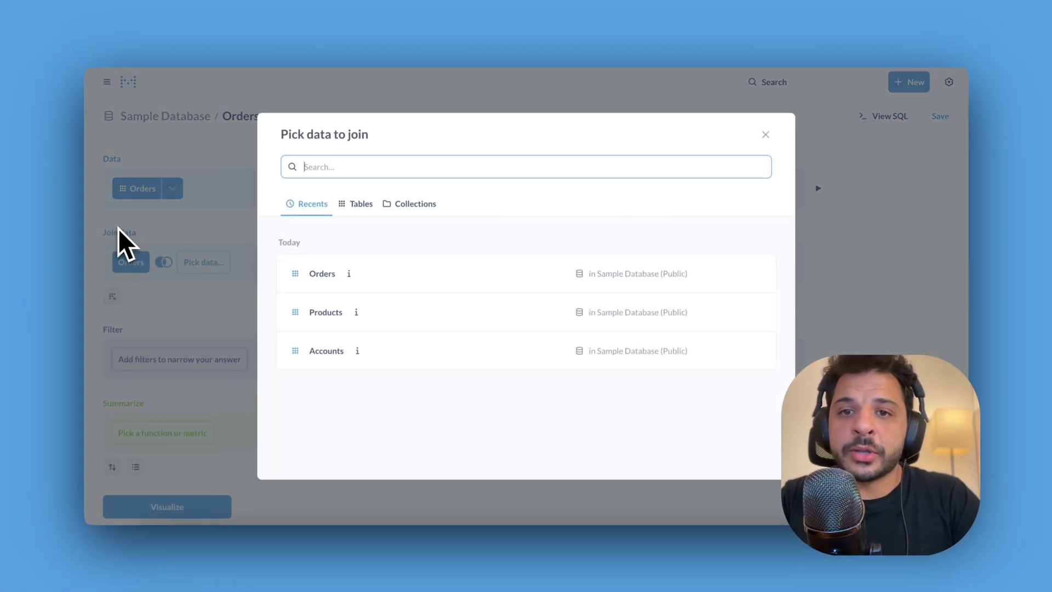
left_click(304, 312)
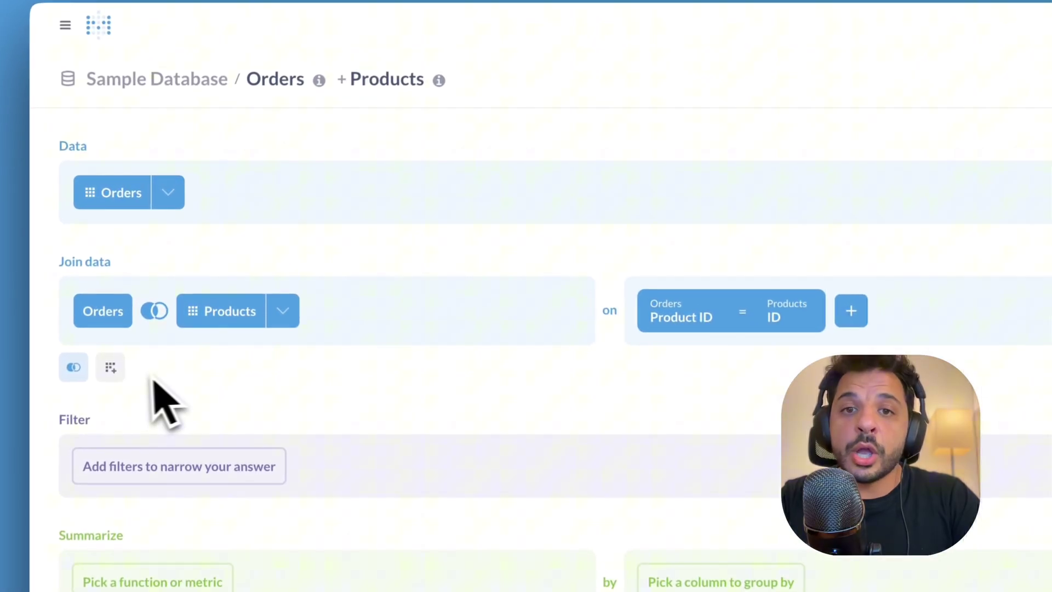
left_click(165, 471)
left_click(171, 368)
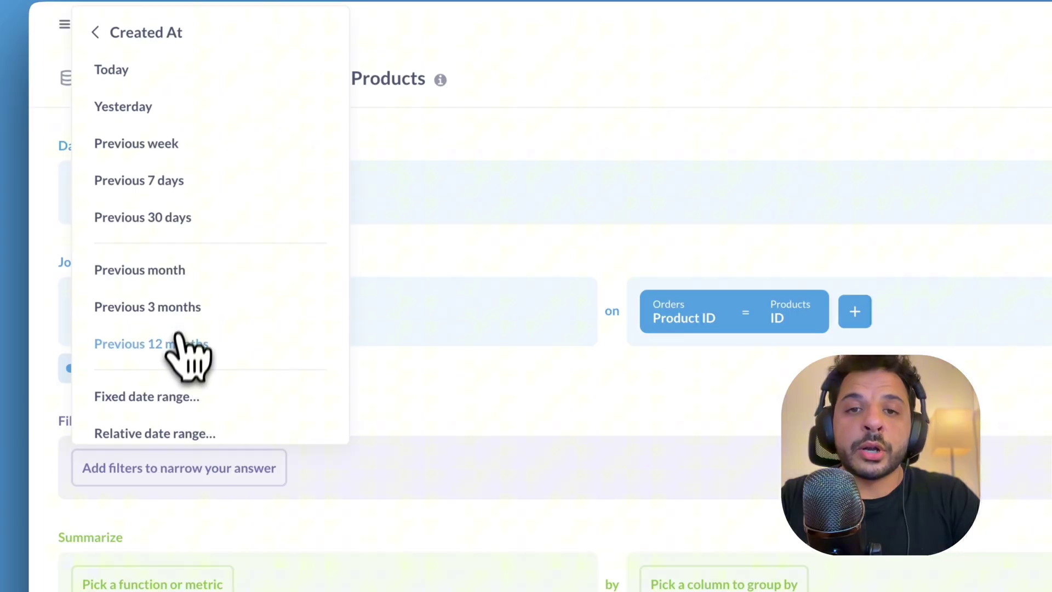
left_click(178, 307)
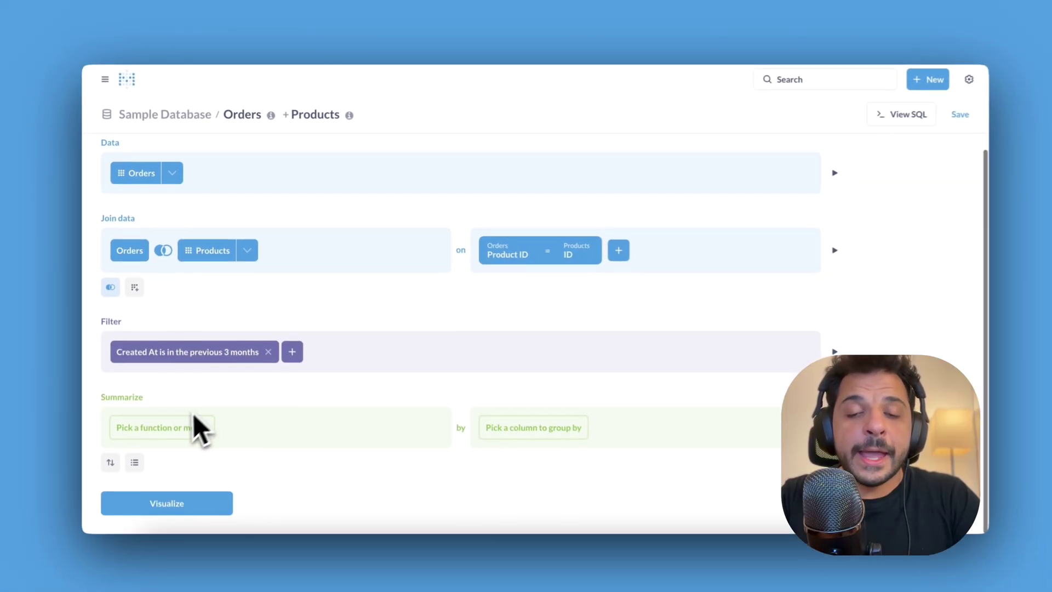
Summarize the question as Sum of Total grouped by Products → Category.
left_click(193, 418)
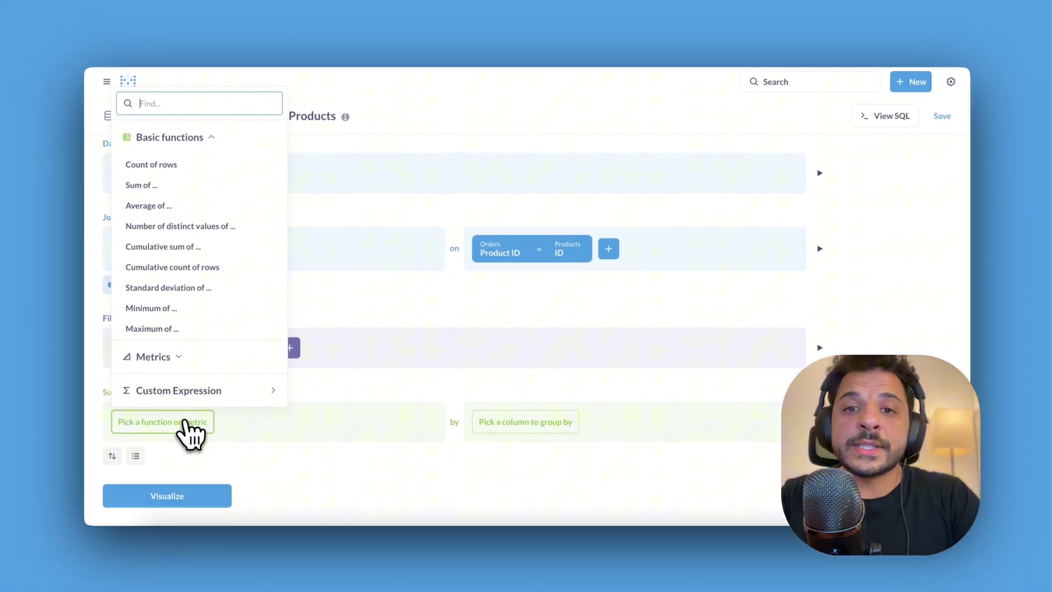
left_click(196, 195)
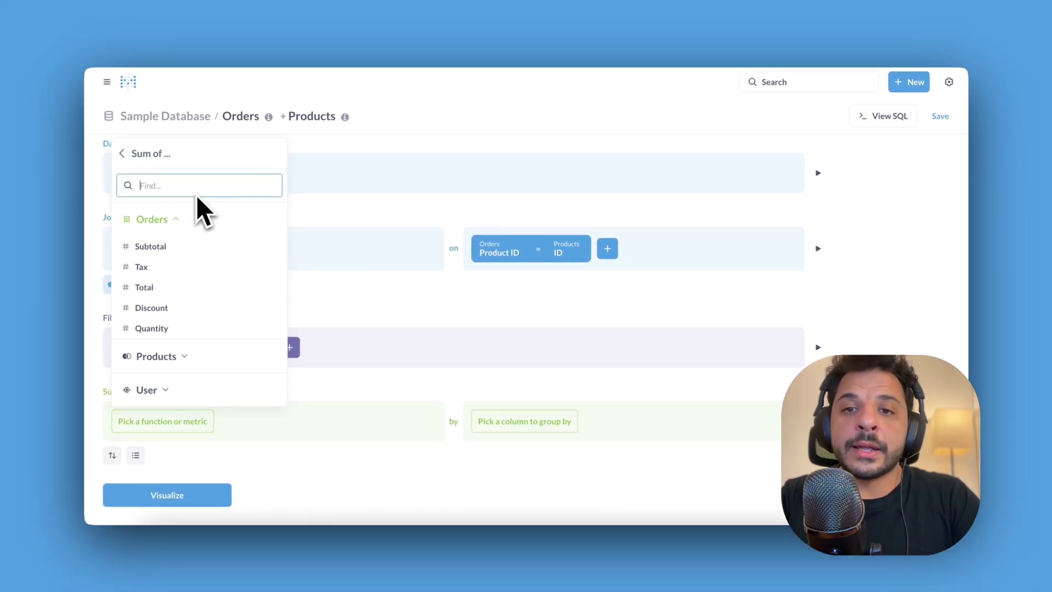
left_click(183, 287)
left_click(489, 420)
type("ca")
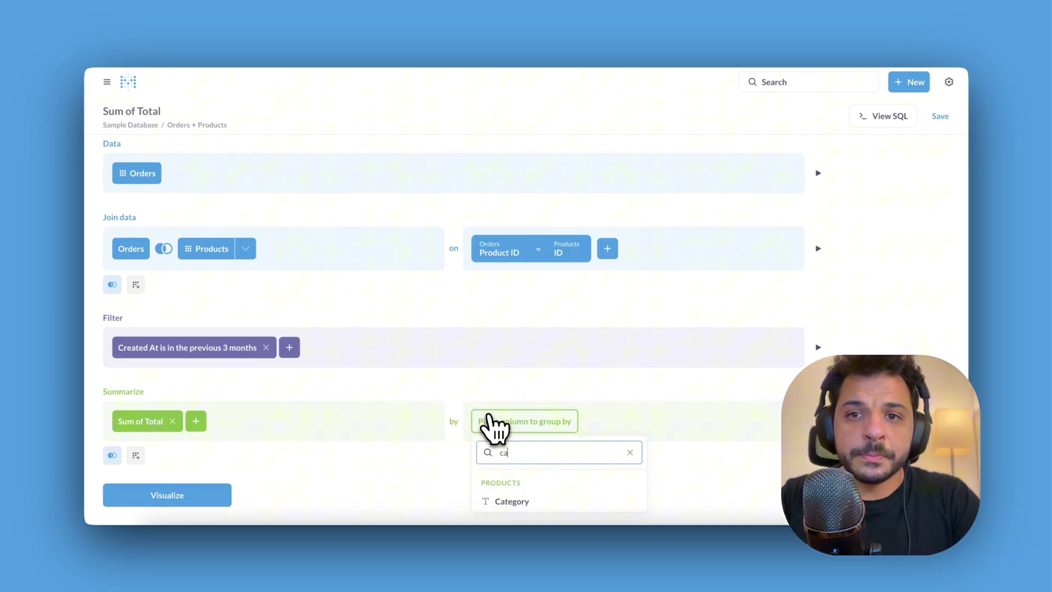
left_click(510, 500)
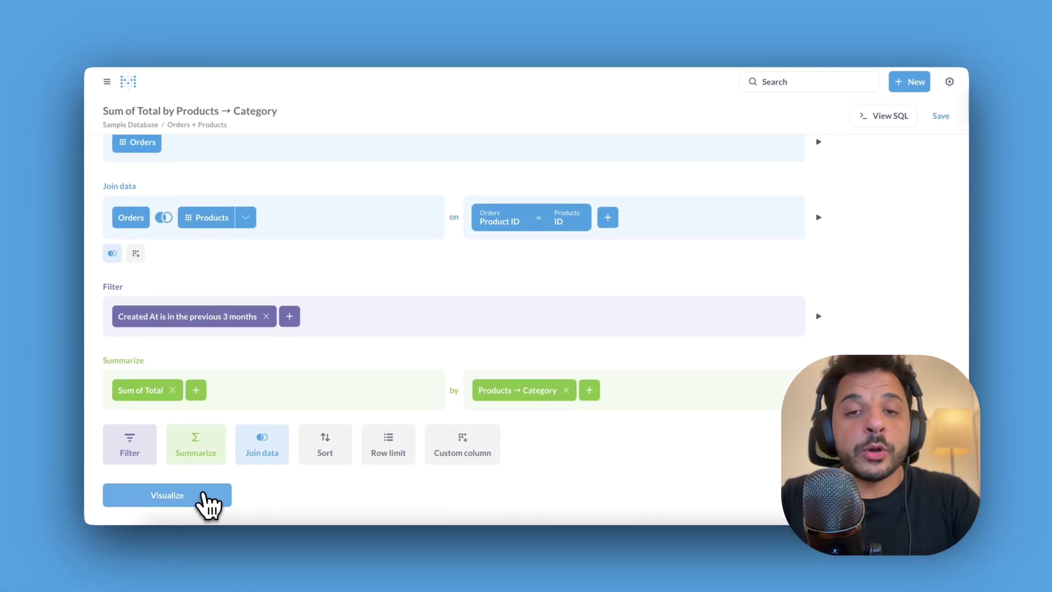
Chart the category totals, switch to table view, and save the question into My awesome dashboard.
left_click(204, 495)
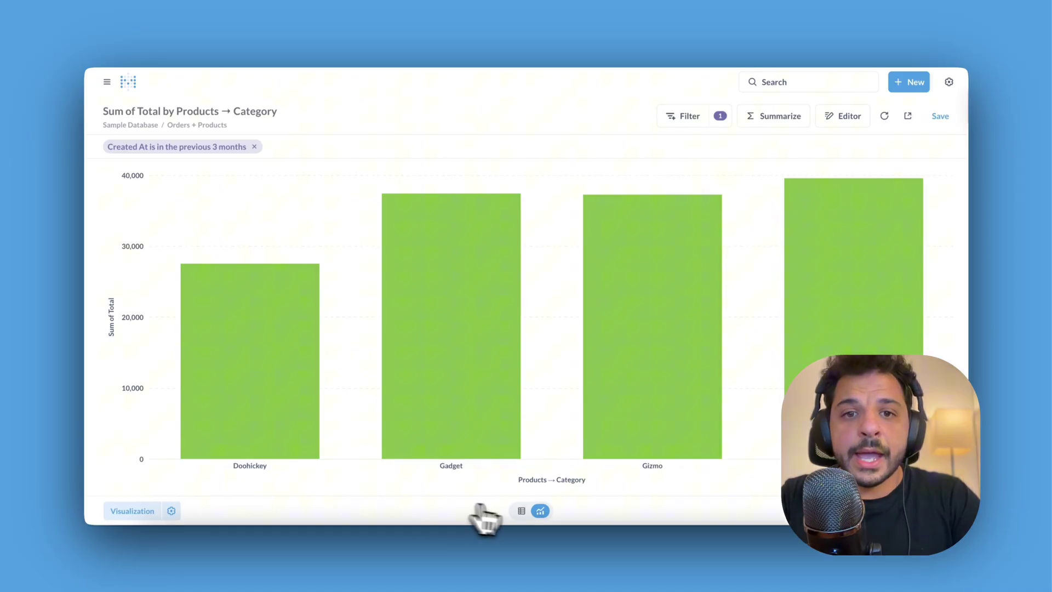
left_click(521, 511)
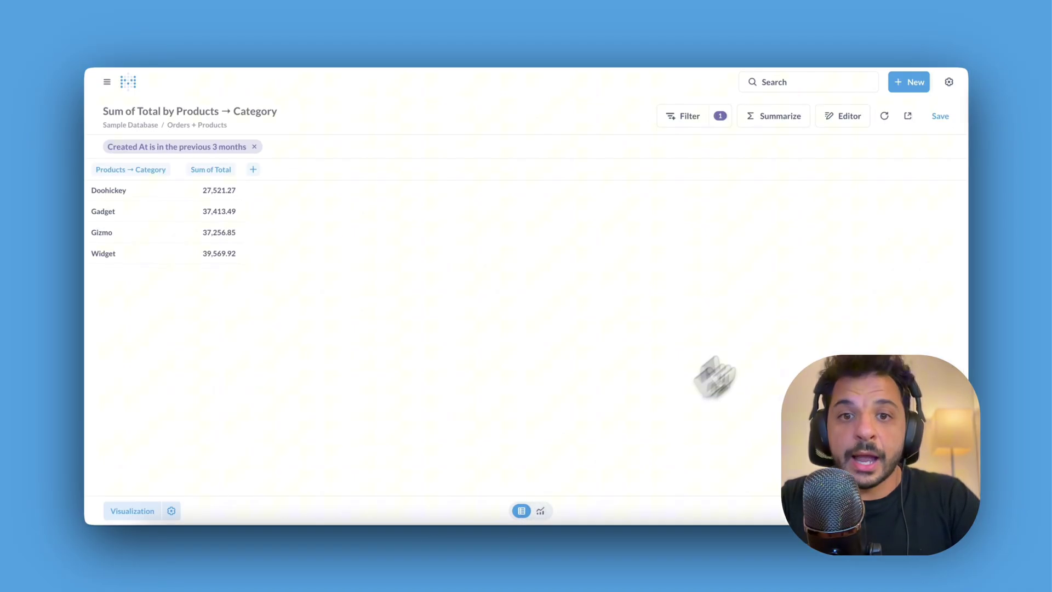
left_click(940, 116)
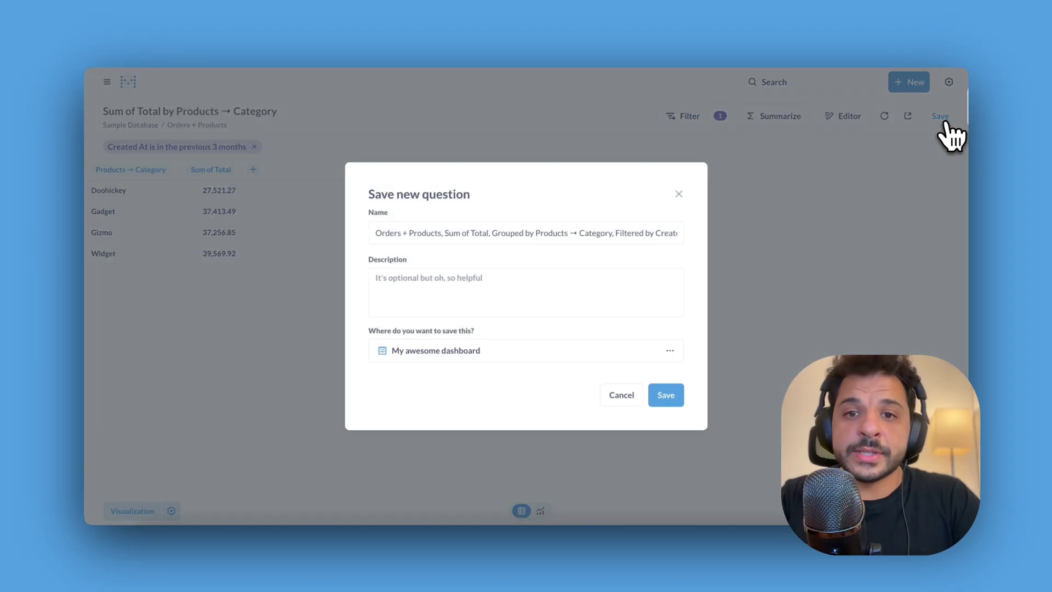
left_click(586, 354)
left_click(450, 282)
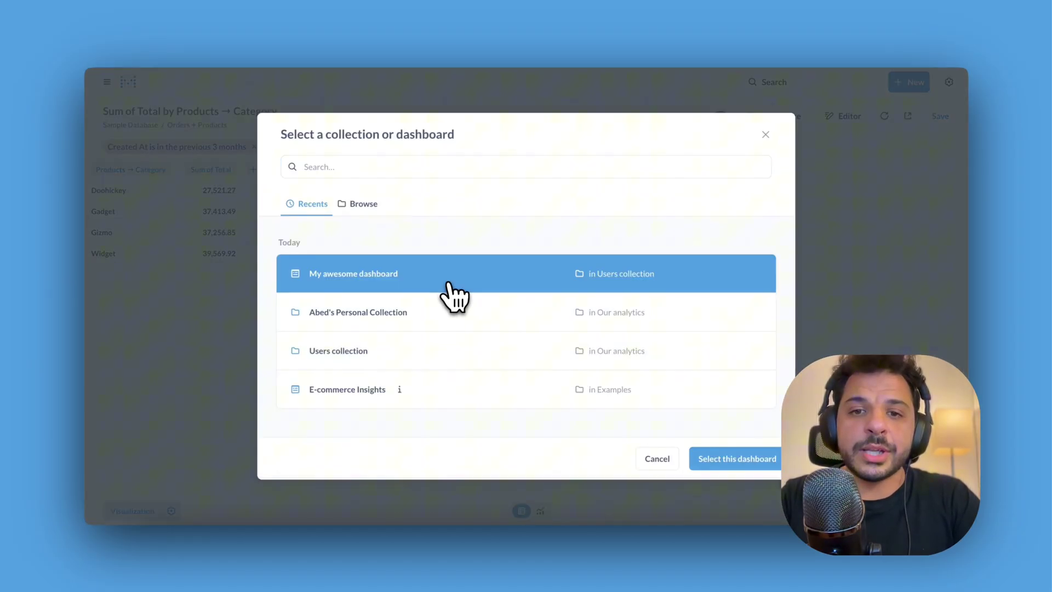
left_click(712, 459)
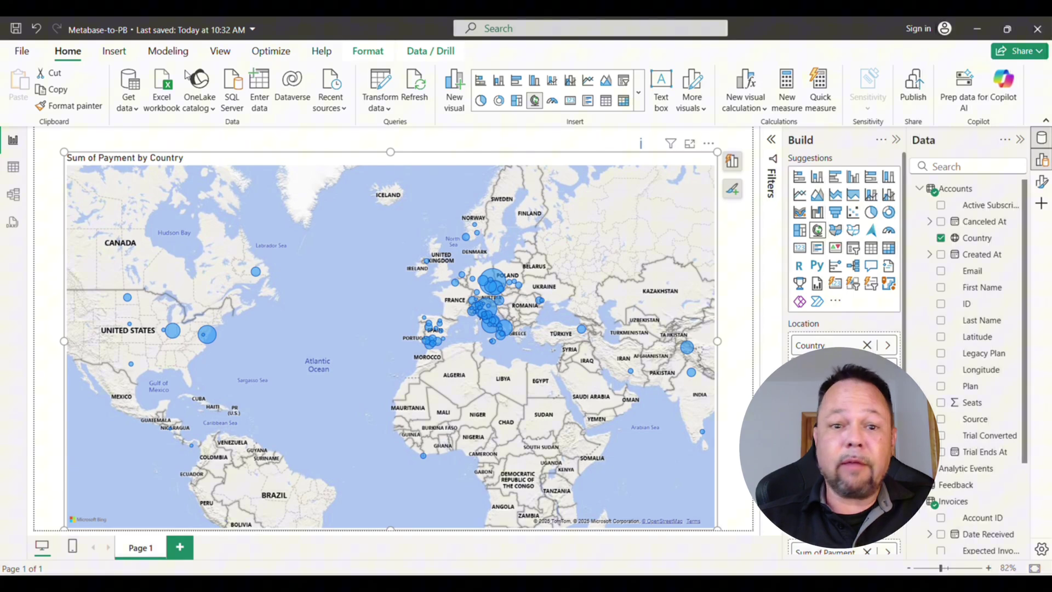
Turn the payment-by-country visual into a table with Seats, then a bubble map zoomed to Europe.
left_click(799, 177)
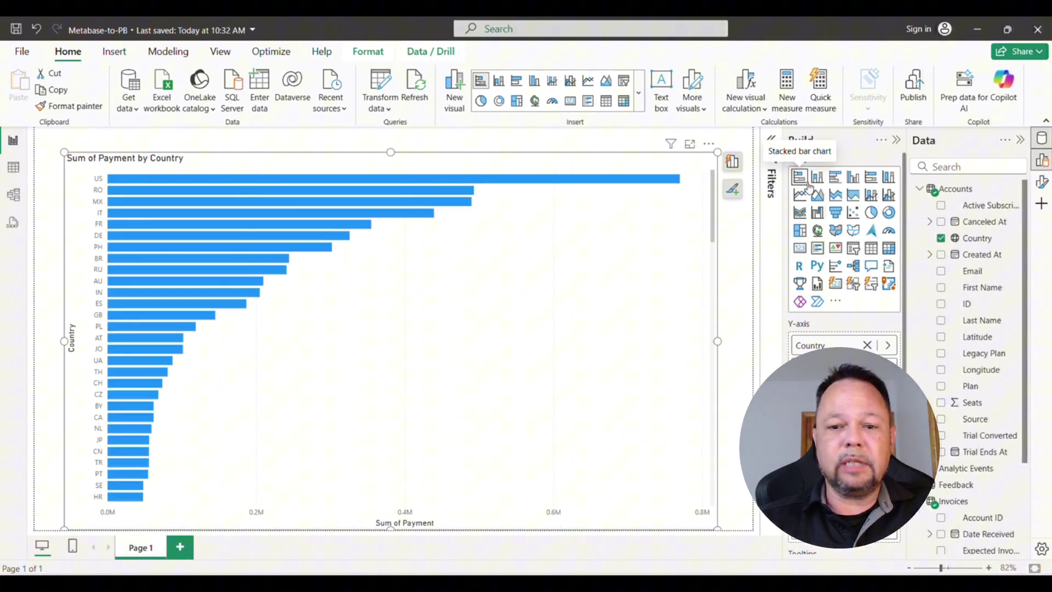
left_click(872, 249)
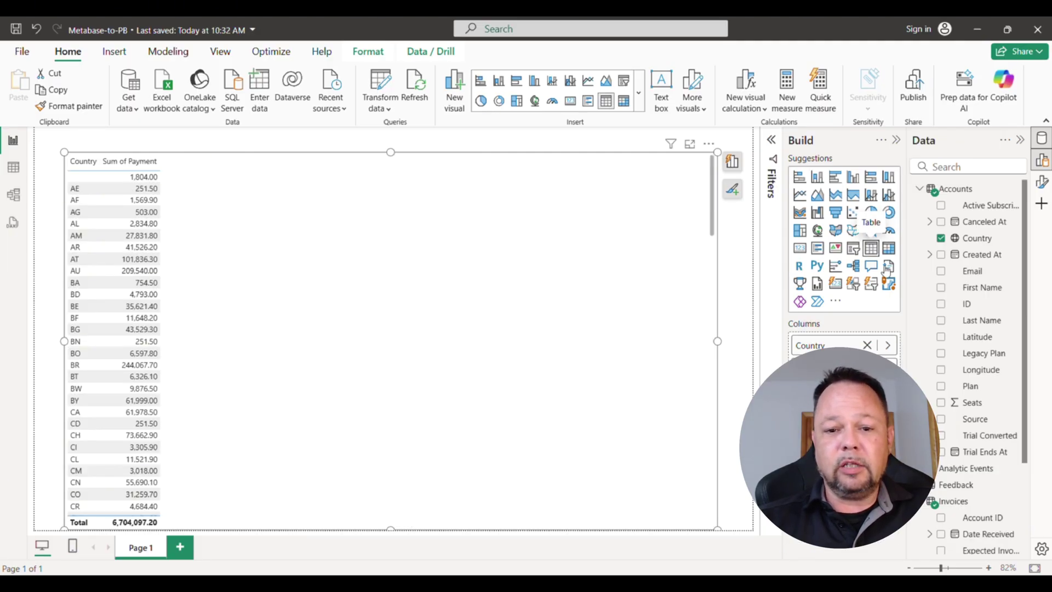
left_click_drag(972, 406, 266, 289)
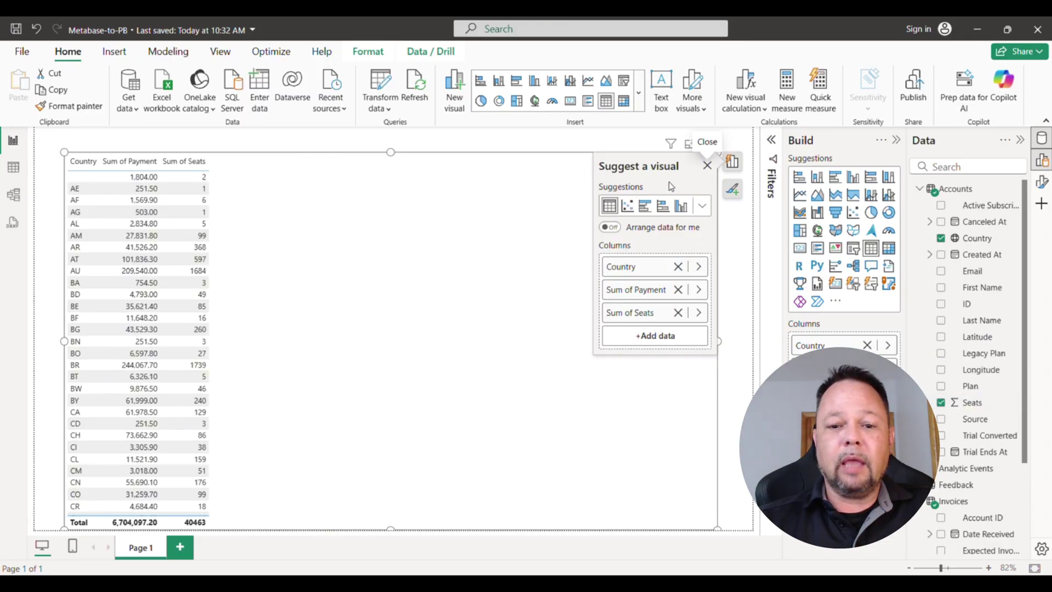
left_click(707, 167)
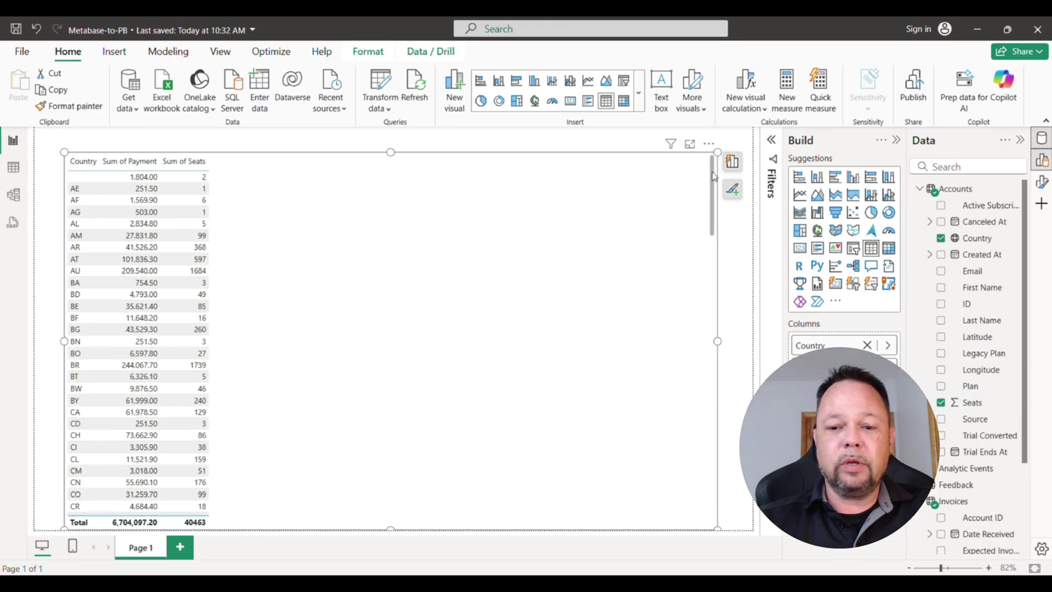
left_click(817, 230)
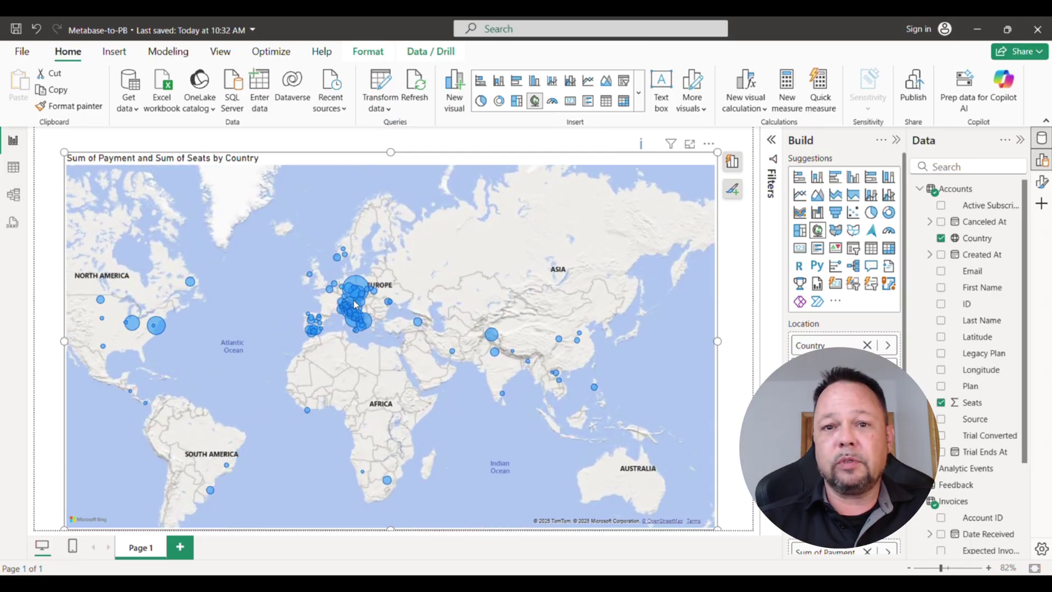
scroll(359, 307, "up", 5)
scroll(359, 307, "up", 3)
mouse_move(384, 248)
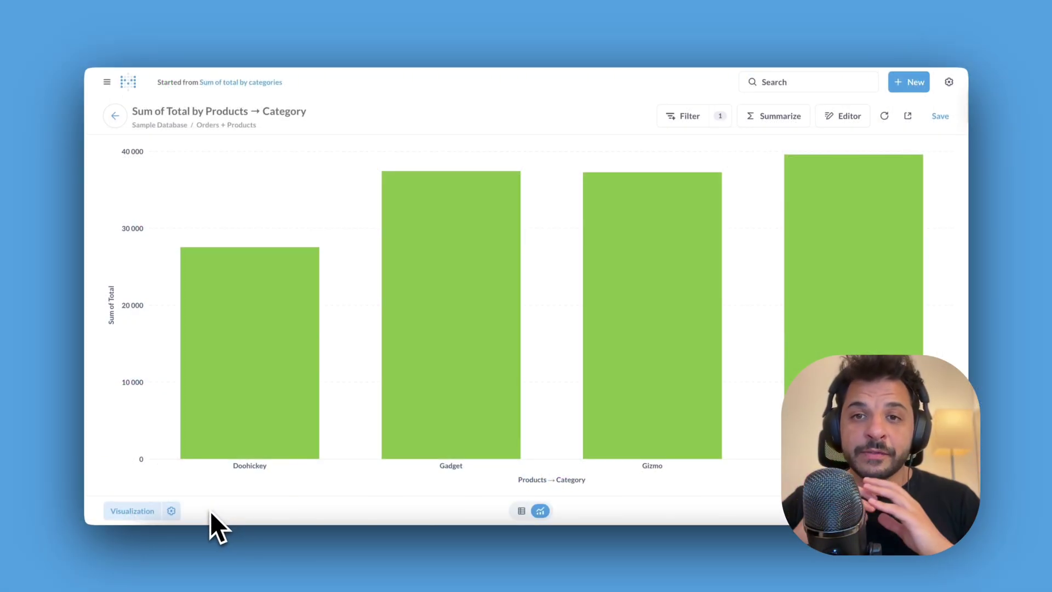
Switch the chart to horizontal row bars and format Sum of Total with the 100000.00 separator style.
left_click(146, 514)
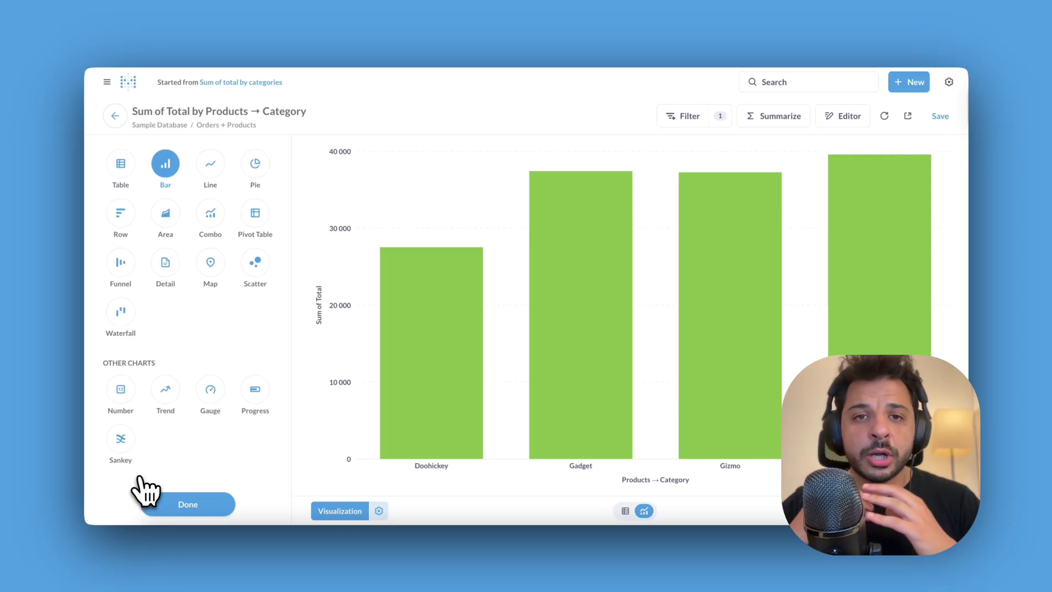
left_click(121, 218)
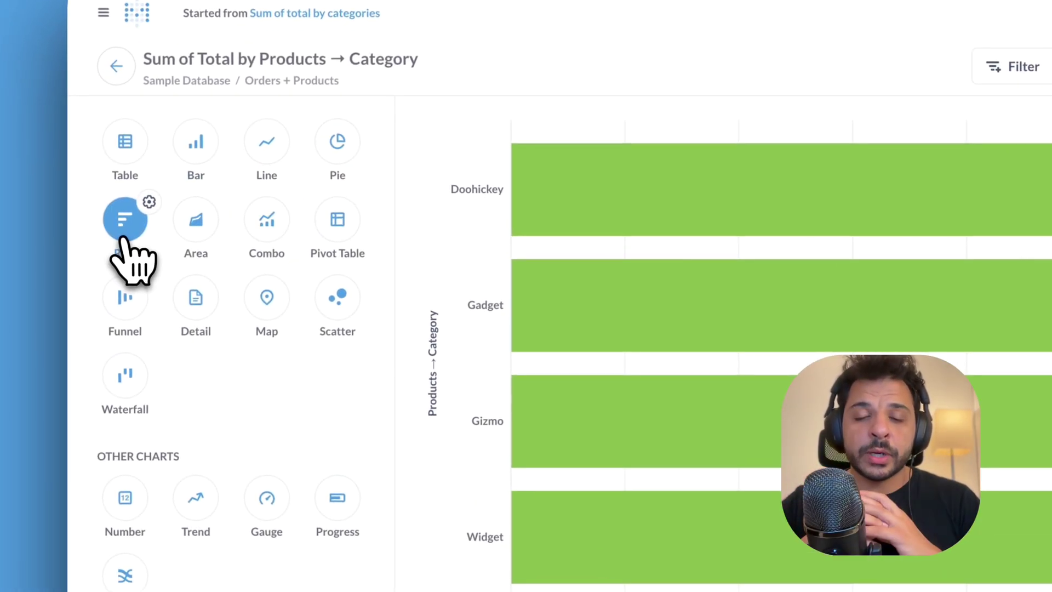
left_click(149, 202)
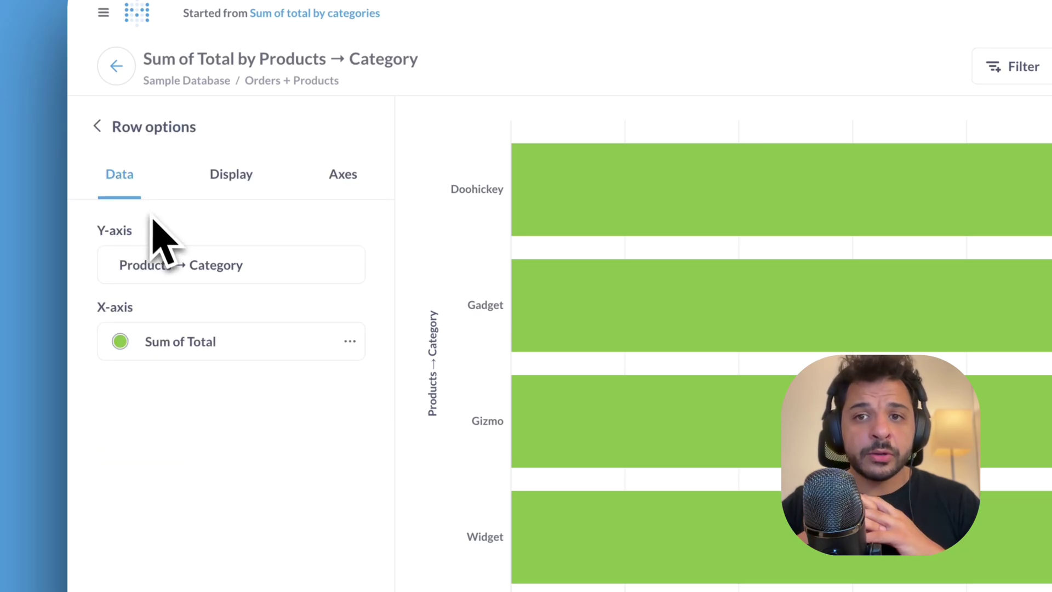
left_click(349, 341)
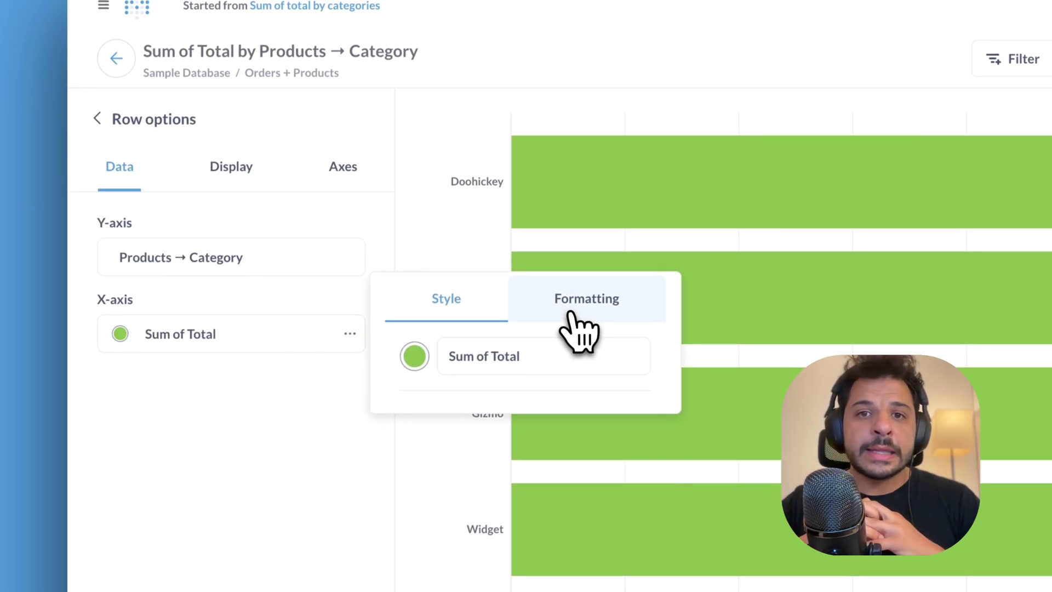
left_click(571, 313)
left_click(623, 279)
left_click(534, 412)
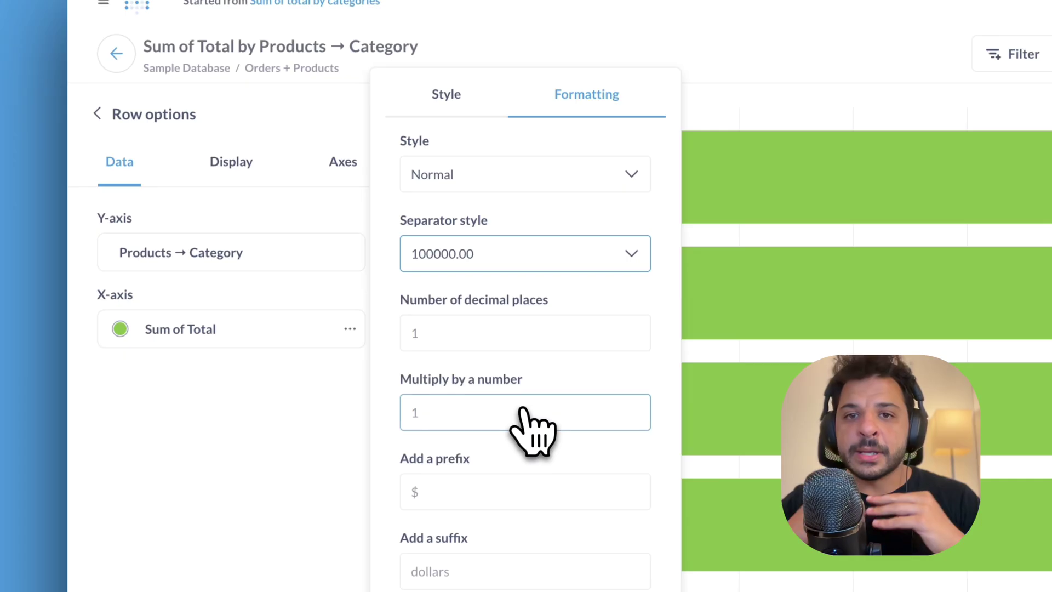
Show the value on each bar and shorten the axis label from 'Products → Category' to 'Category'.
left_click(231, 164)
left_click(347, 372)
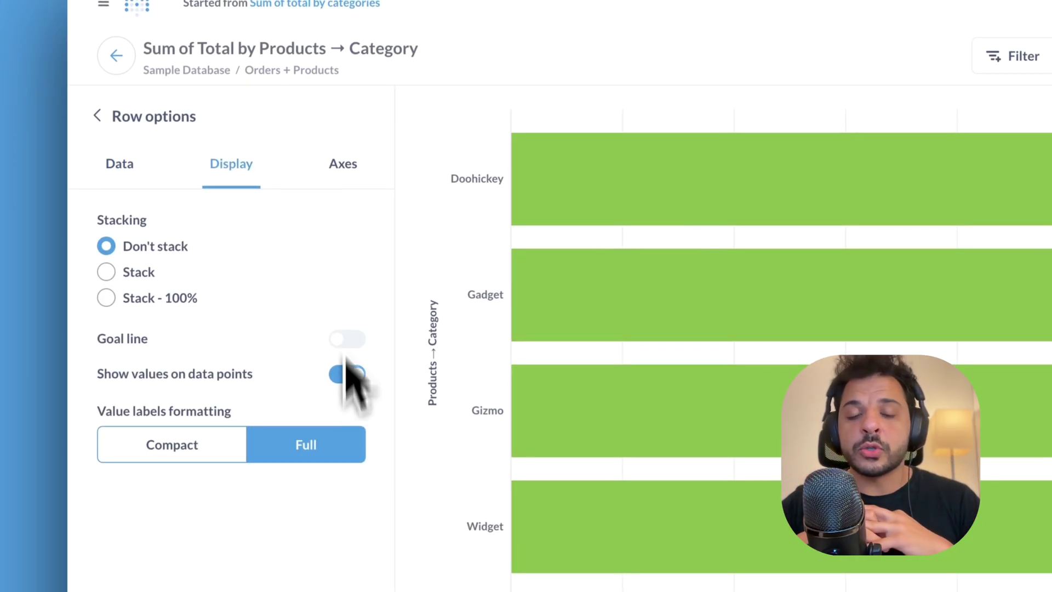
left_click(343, 164)
left_click_drag(176, 323, 71, 335)
key("BackSpace")
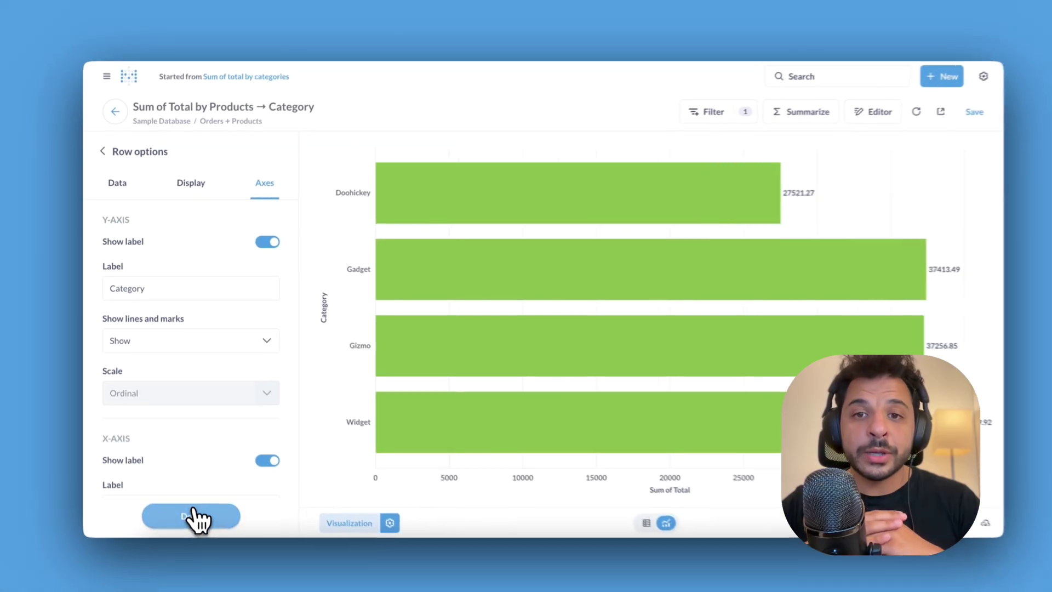
left_click(189, 515)
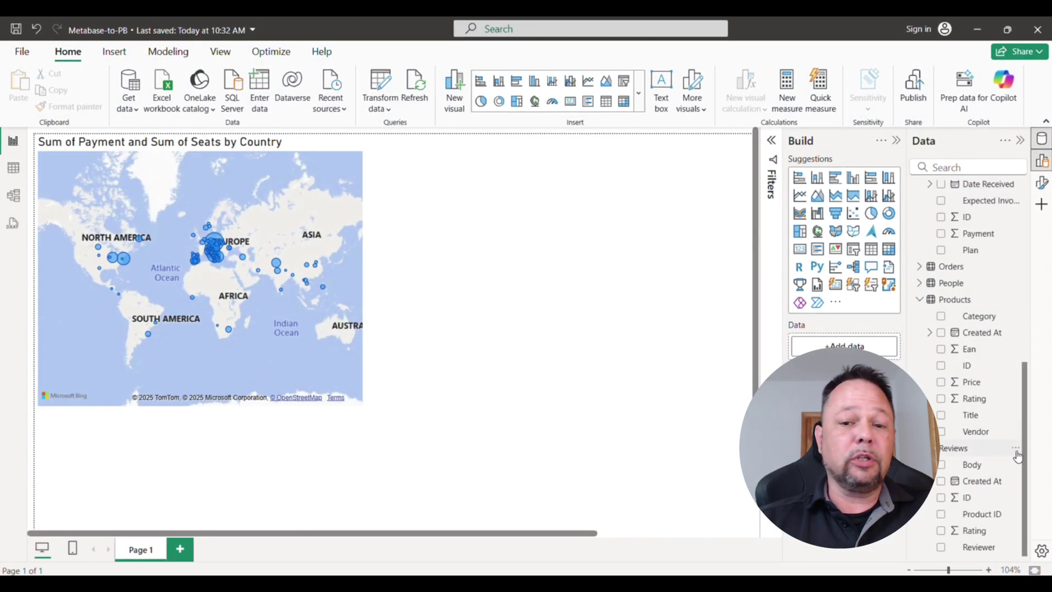
Create an Average Product Rating measure in Reviews using AVERAGE('Reviews'[Rating]).
left_click(1016, 452)
left_click(935, 191)
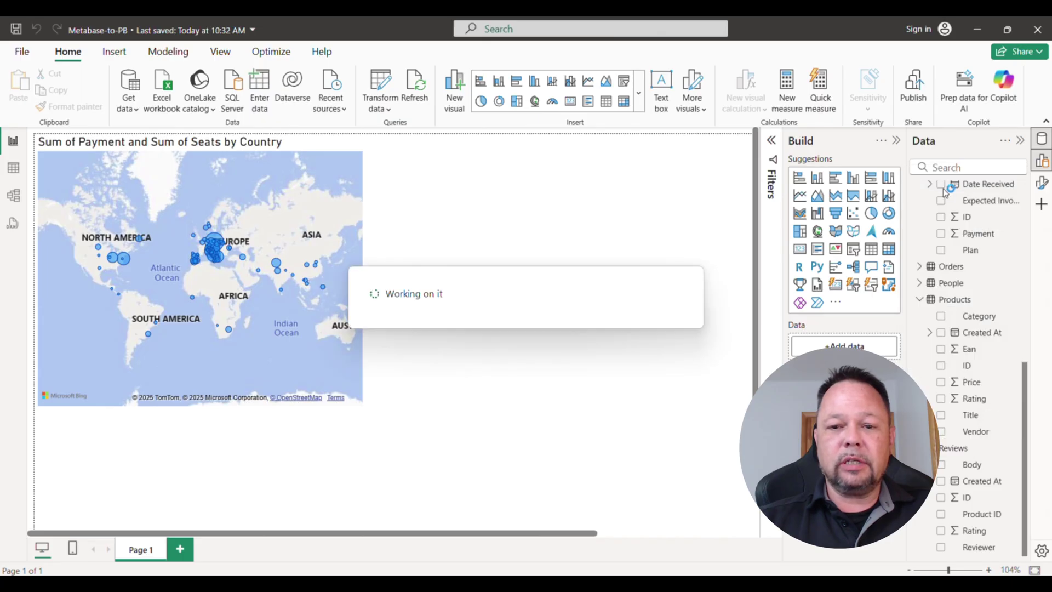
type("Average Product Rating = AVERAGE('Reviews'[Rating])")
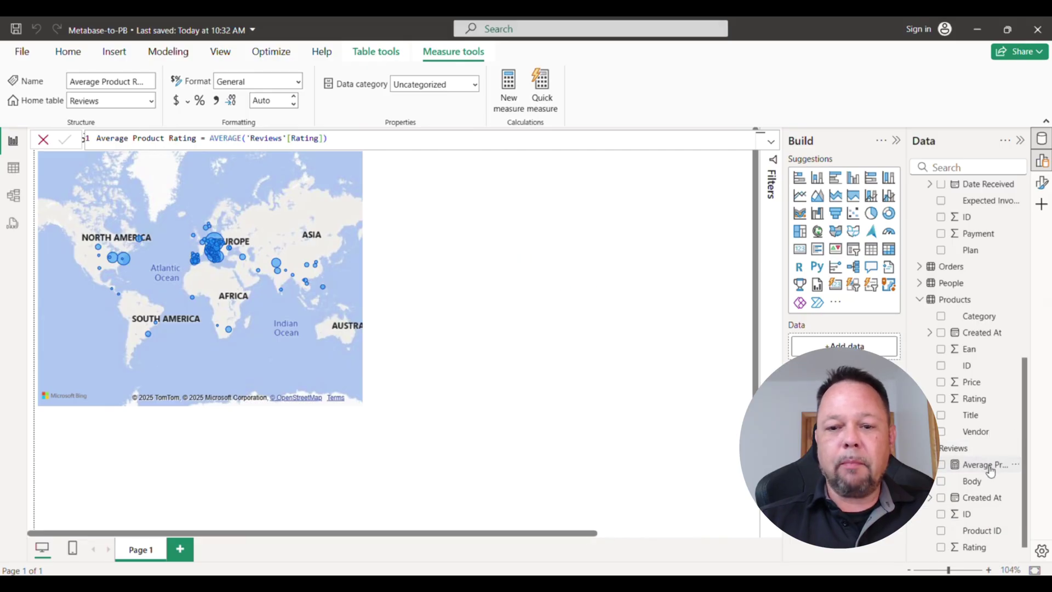
Build a table of product Title with Average Product Rating, sorted by rating ascending.
left_click_drag(985, 464, 592, 309)
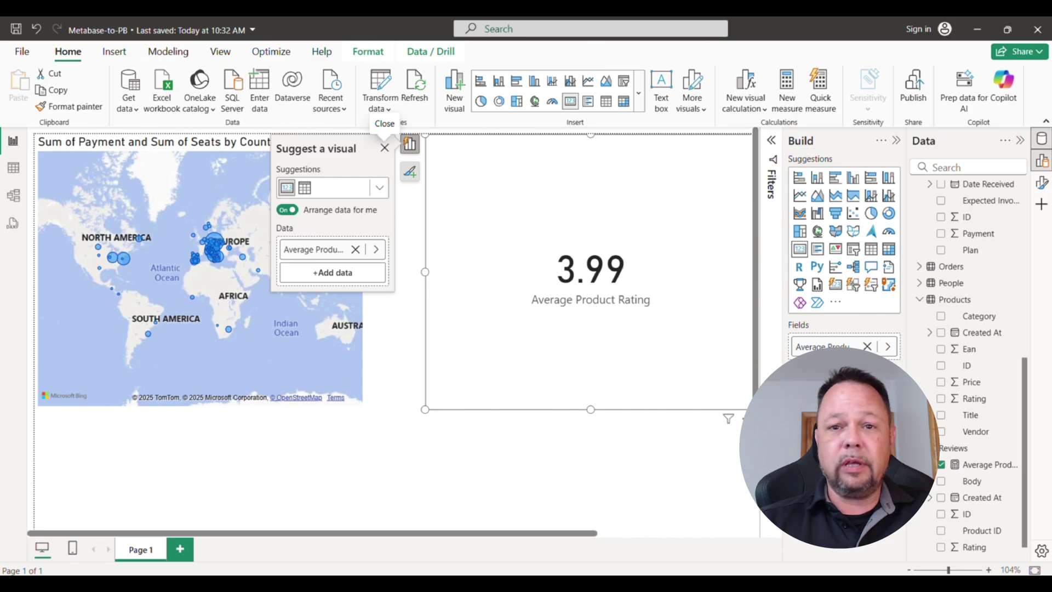
left_click_drag(792, 361, 653, 308)
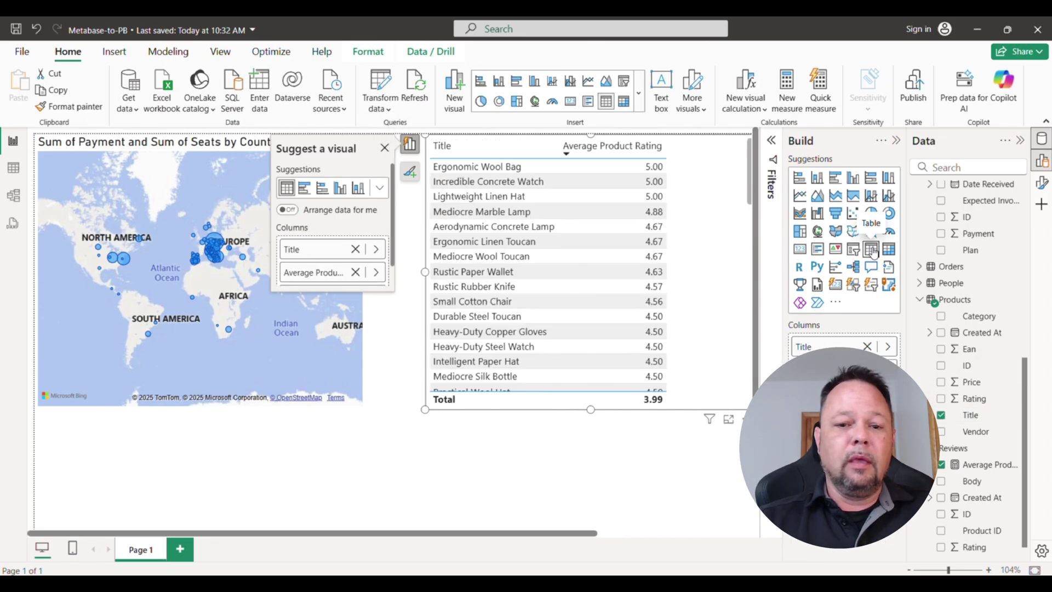
left_click(568, 156)
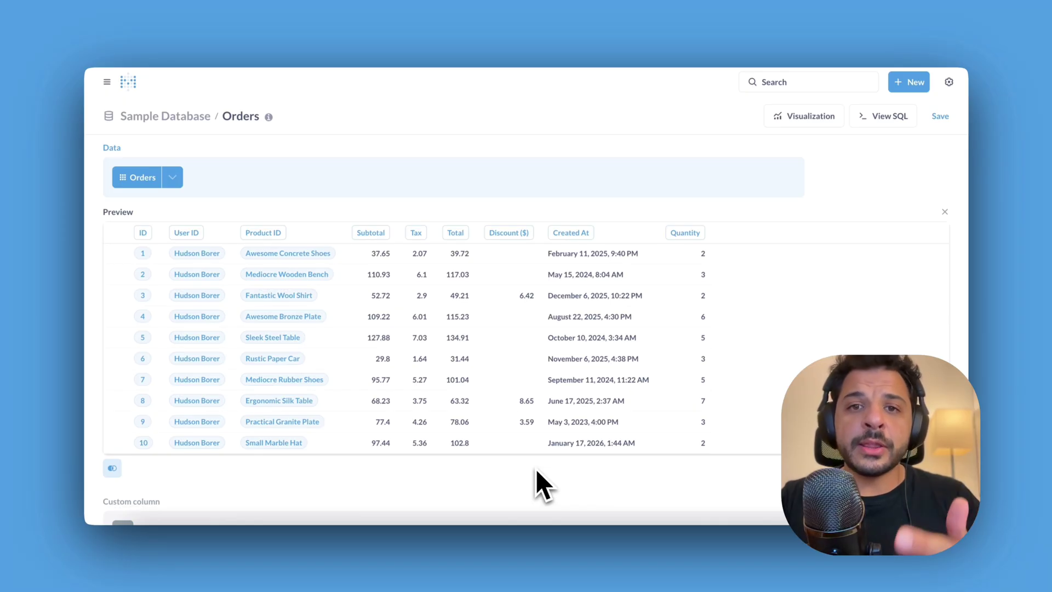
Add an 'Item price' custom column to Orders computed as [Subtotal] / [Quantity].
scroll(536, 471, "down", 3)
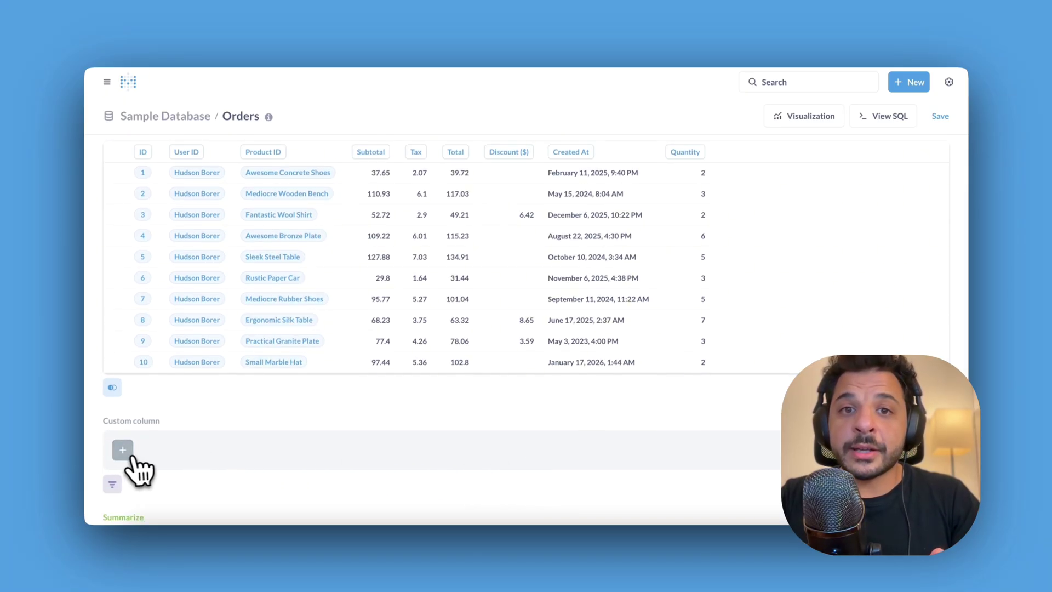
left_click(123, 451)
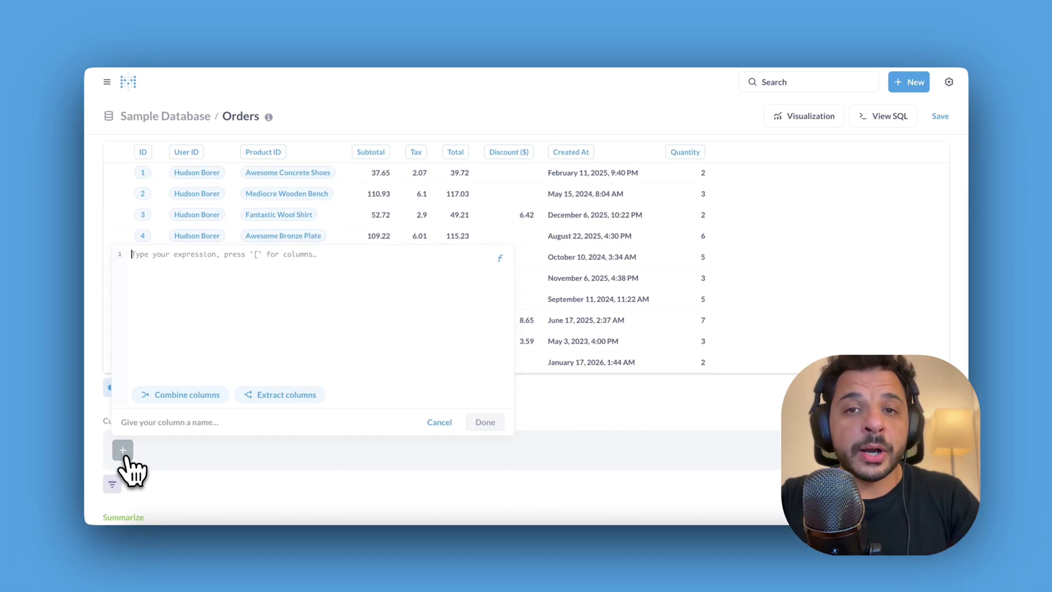
type("[Subtotal] /[Quantity]")
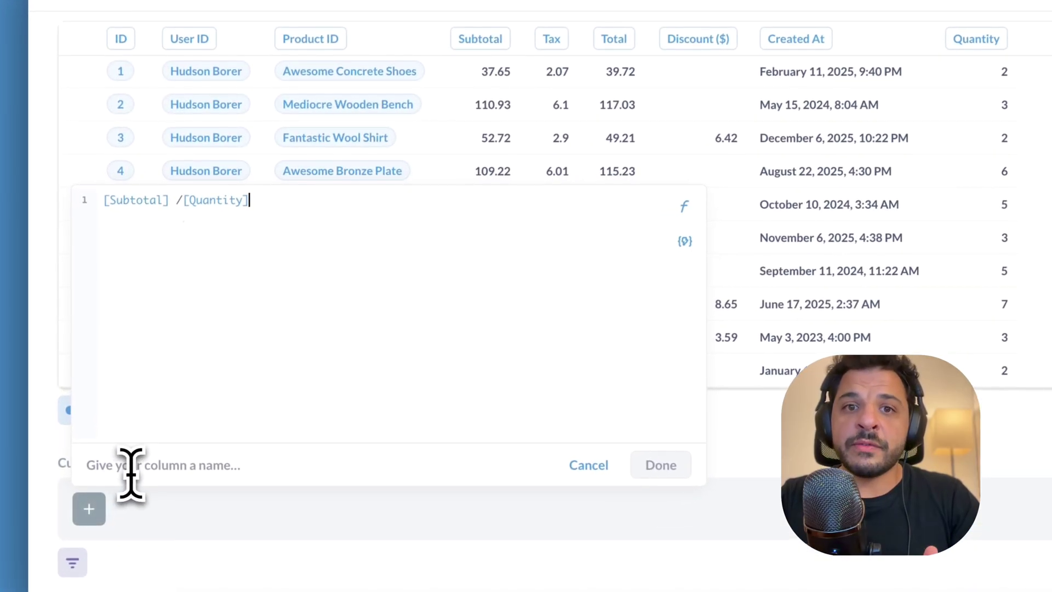
left_click(131, 469)
left_click(208, 508)
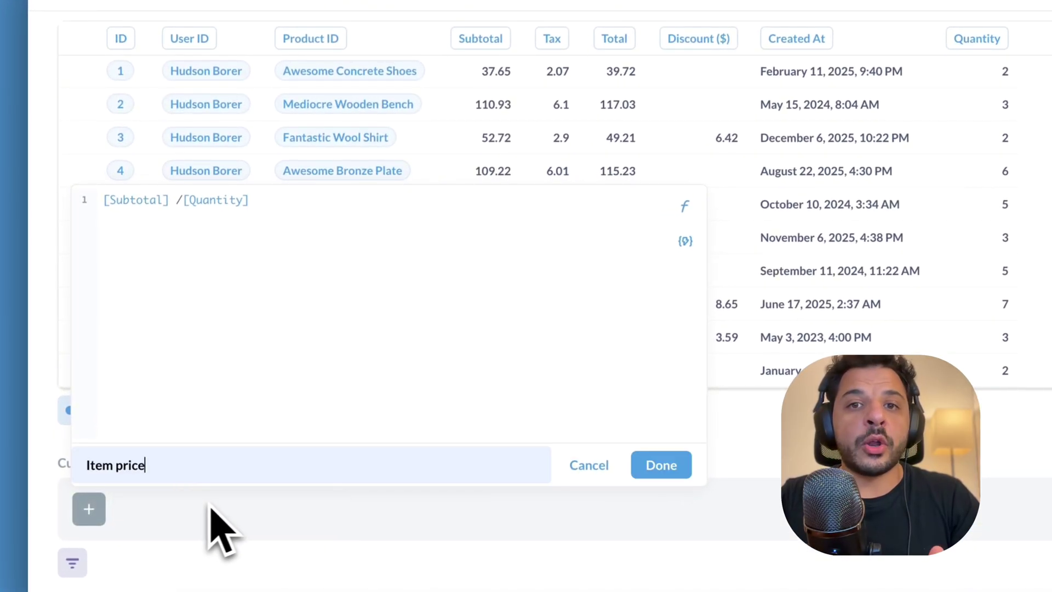
left_click(660, 466)
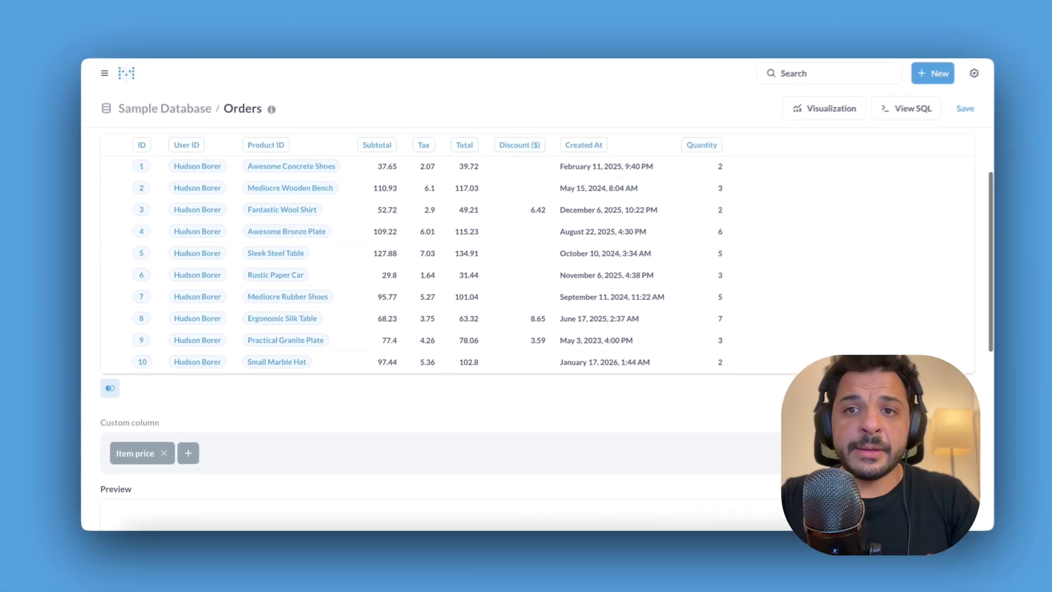
Summarize with custom expression Share([Total] > 50) named 'High value orders share' and visualize it.
scroll(767, 438, "down", 5)
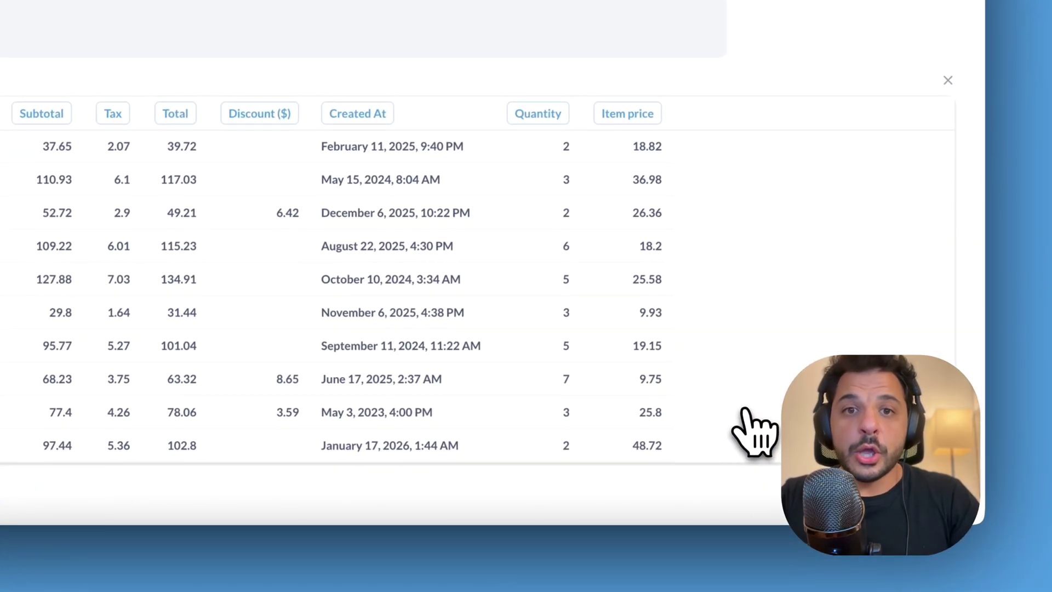
scroll(751, 430, "down", 2)
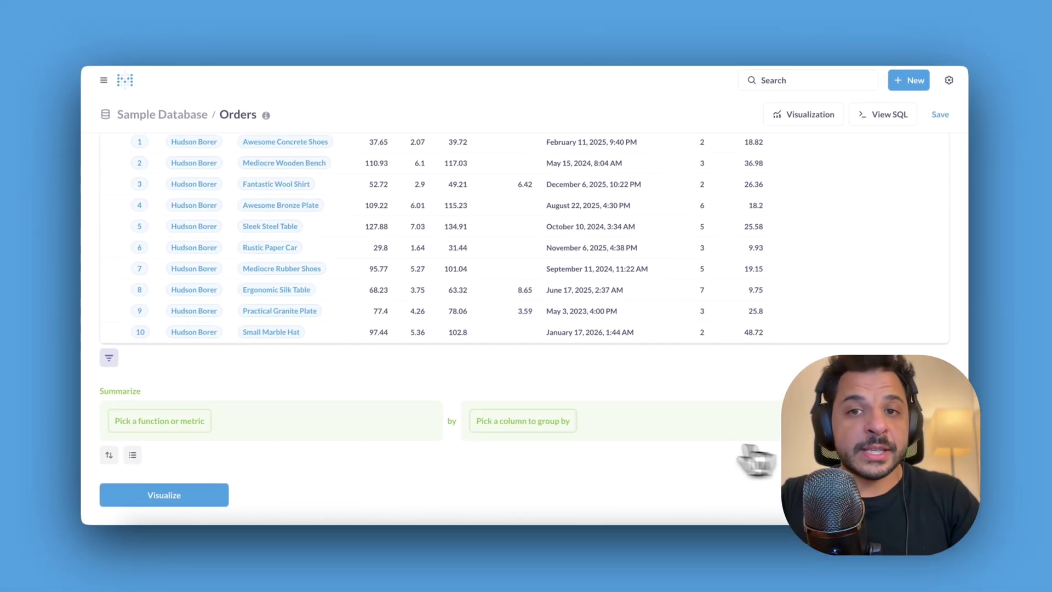
left_click(181, 433)
left_click(182, 392)
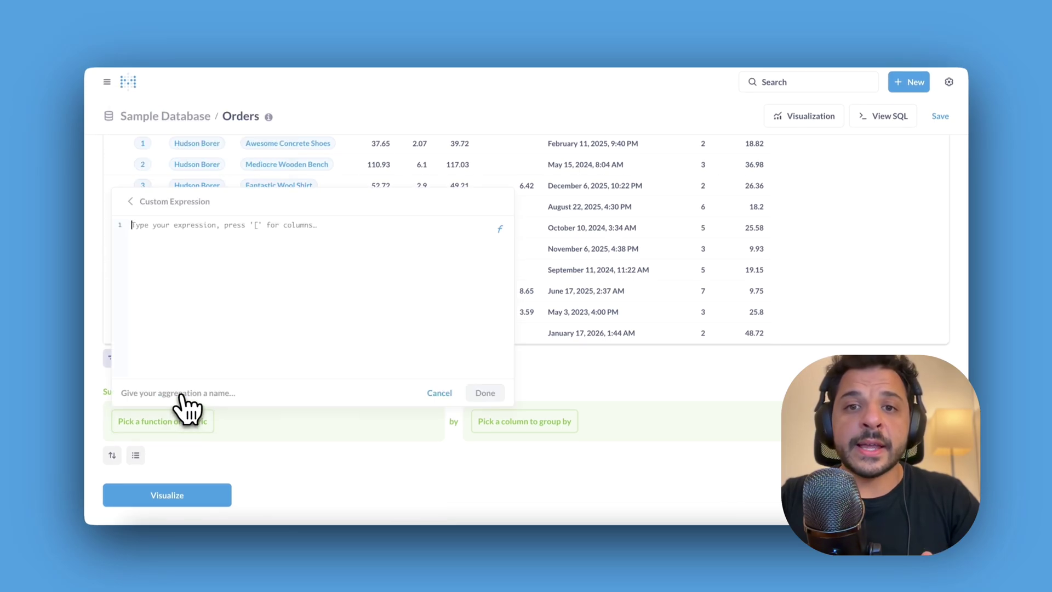
left_click(504, 227)
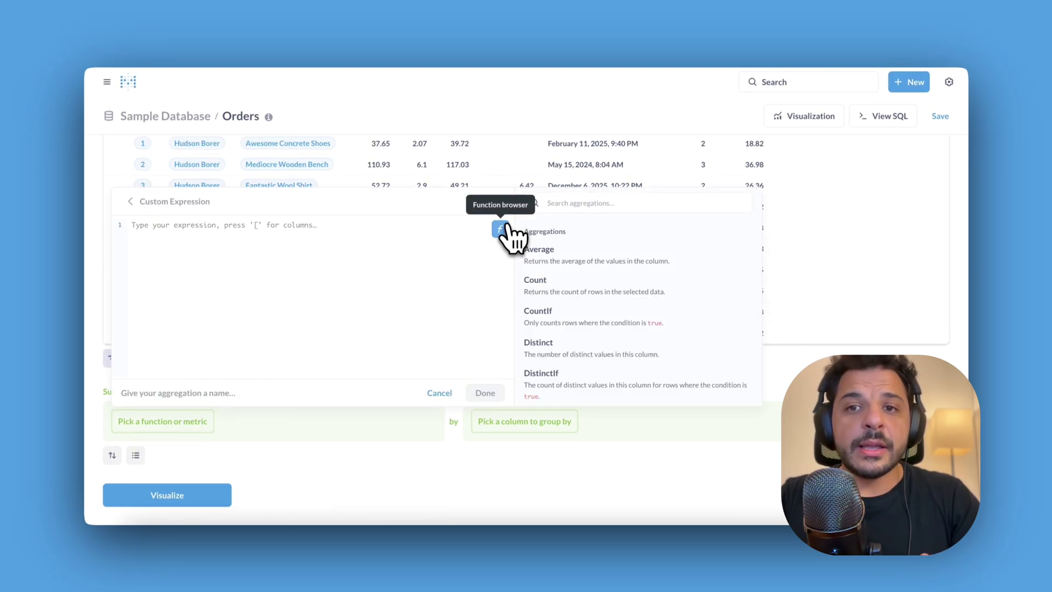
scroll(692, 267, "down", 3)
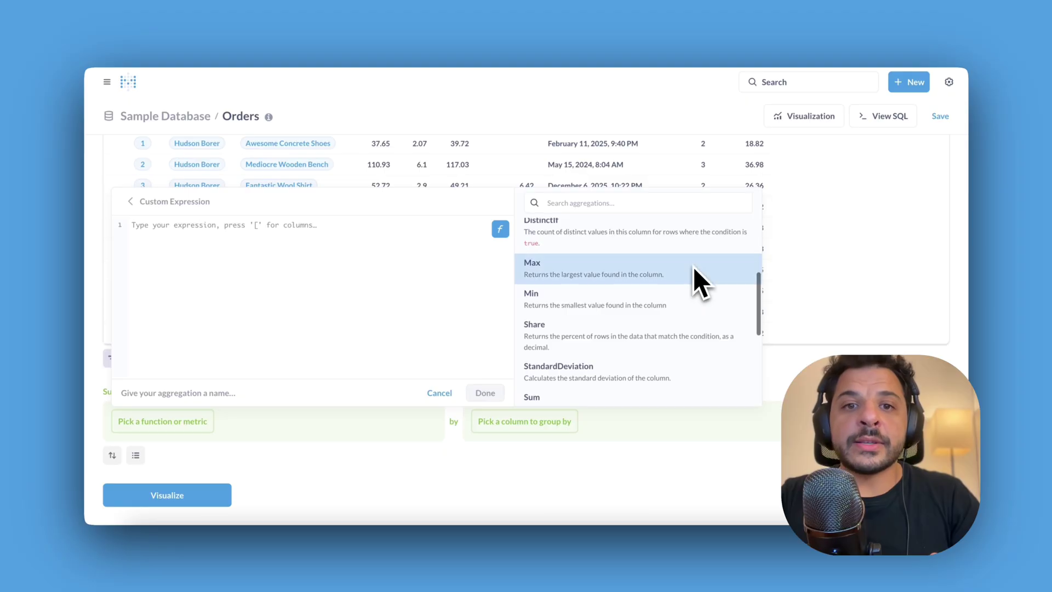
scroll(695, 269, "down", 1)
scroll(694, 269, "up", 5)
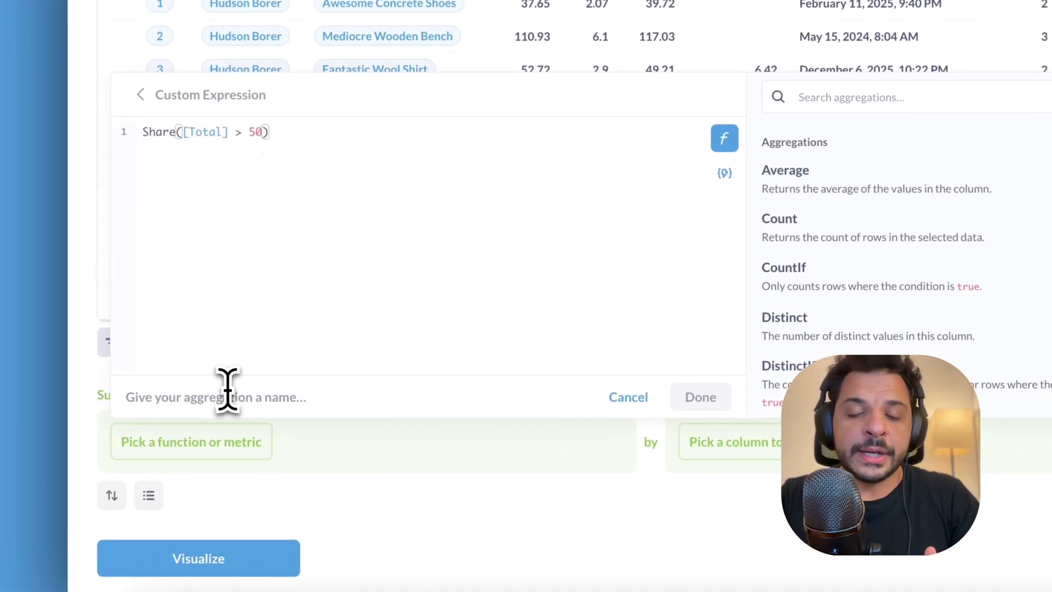
left_click(227, 390)
left_click(269, 480)
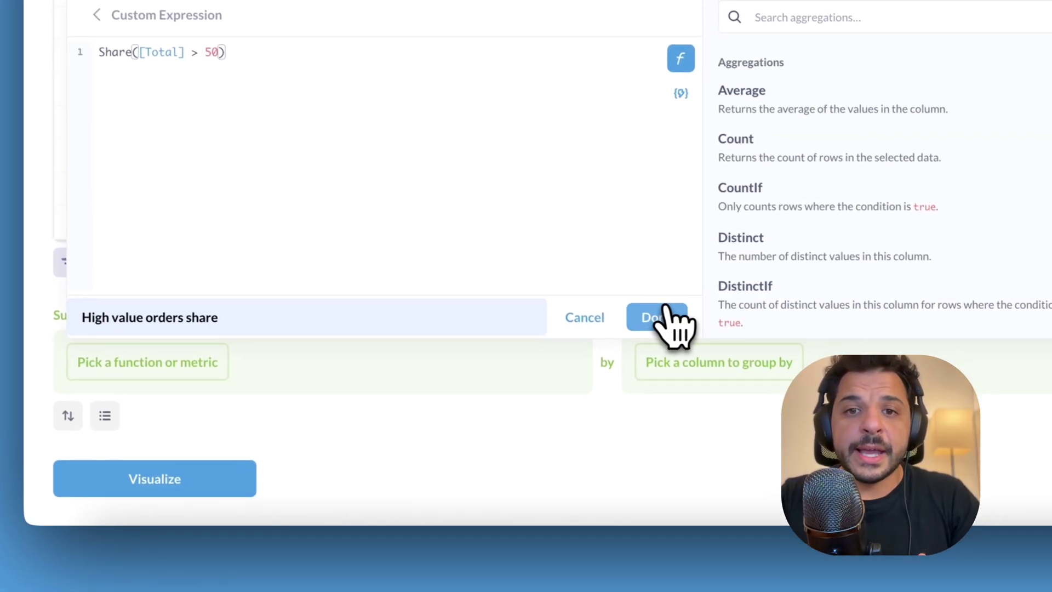
left_click(665, 315)
left_click(244, 479)
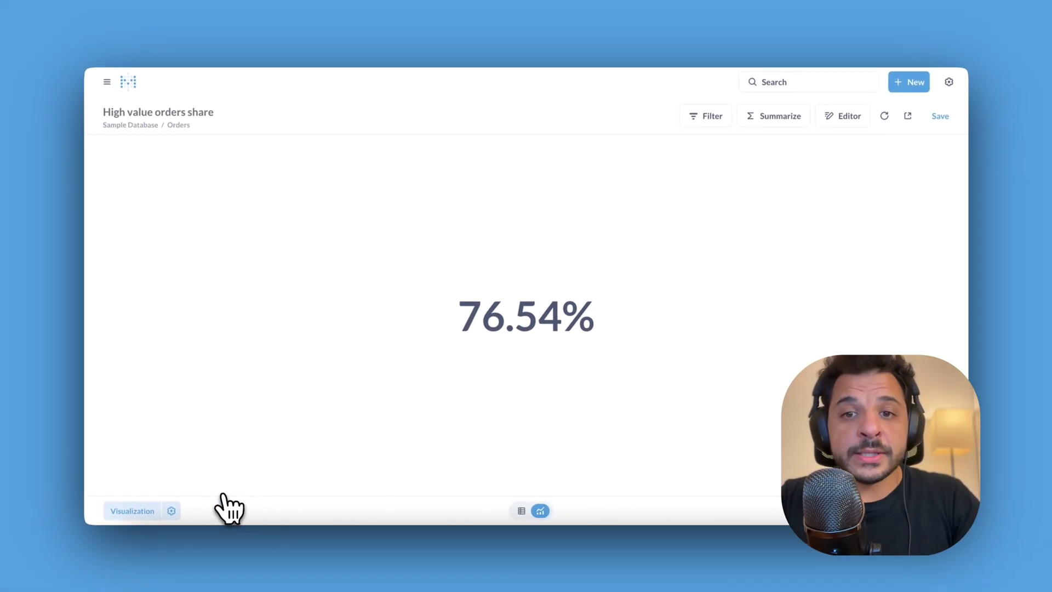
Group the High value orders share by the Product Category column.
left_click(770, 119)
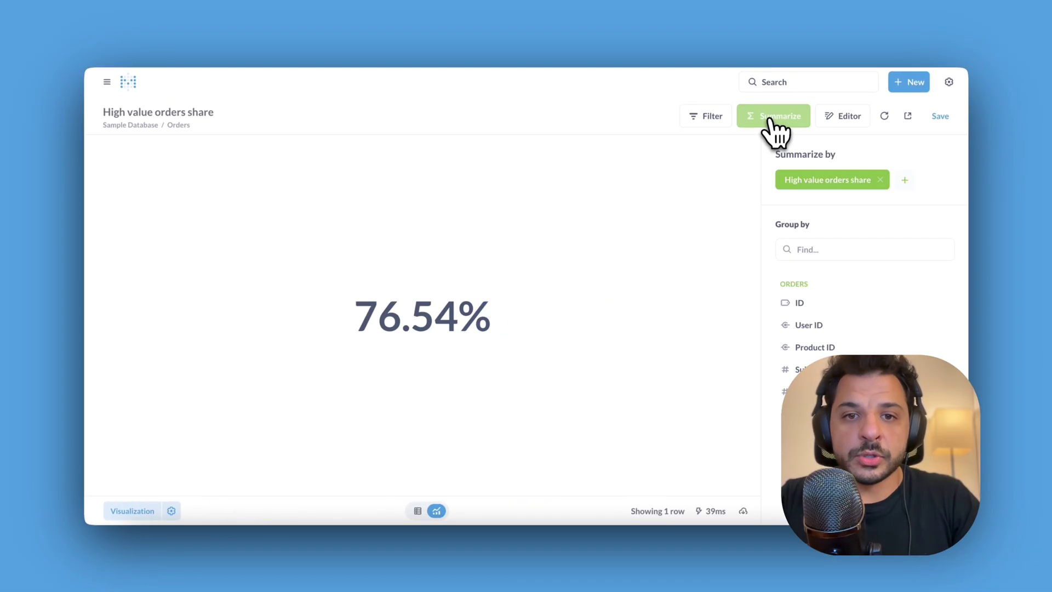
scroll(871, 331, "down", 2)
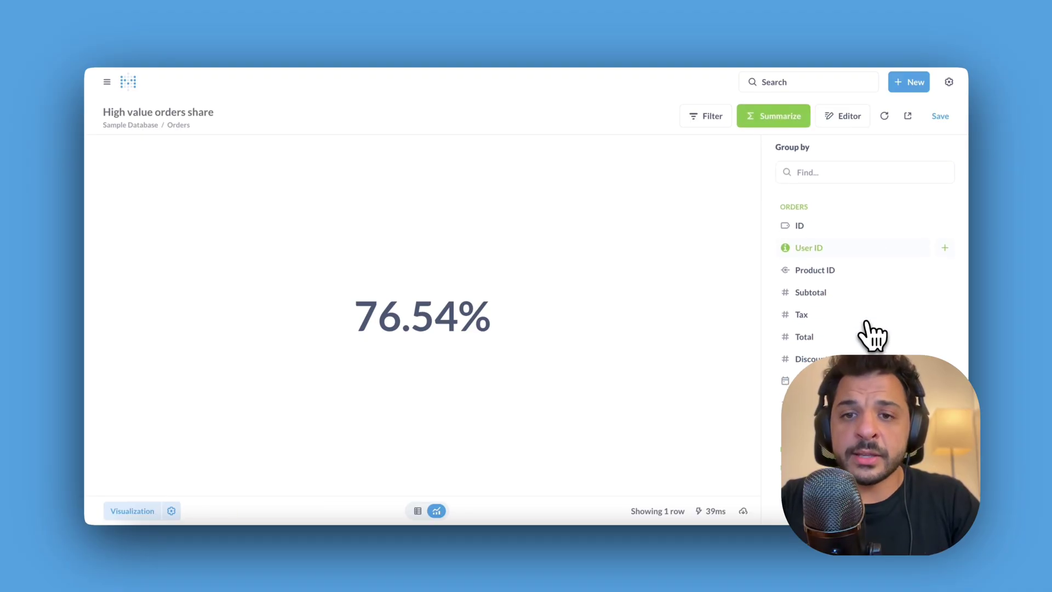
scroll(871, 335, "down", 4)
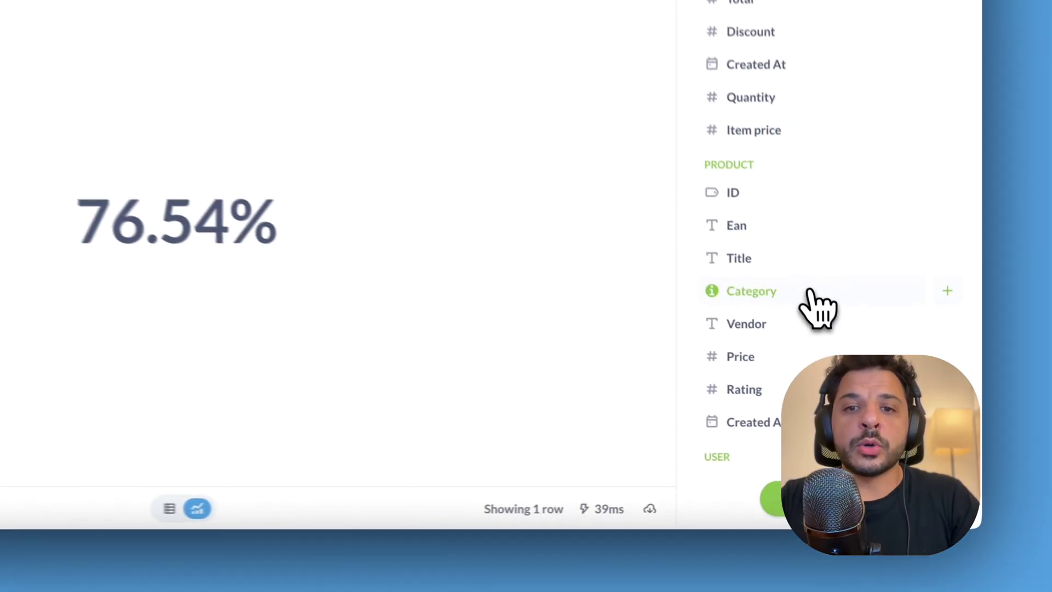
left_click(853, 364)
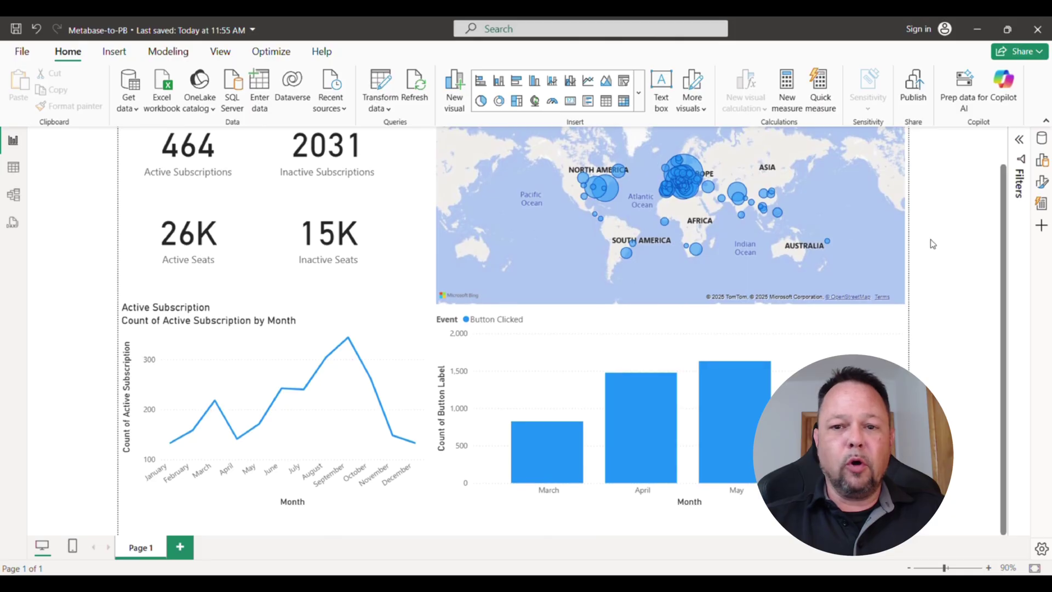
Cross-filter the map through a European location and India, ending on the South Africa bubble.
scroll(933, 243, "up", 2)
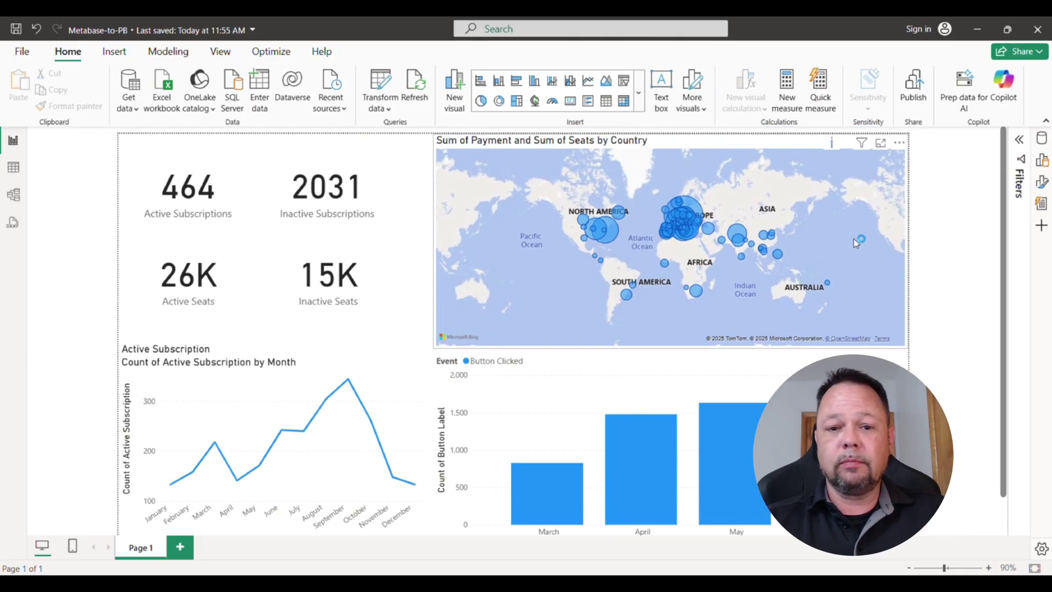
left_click(689, 219)
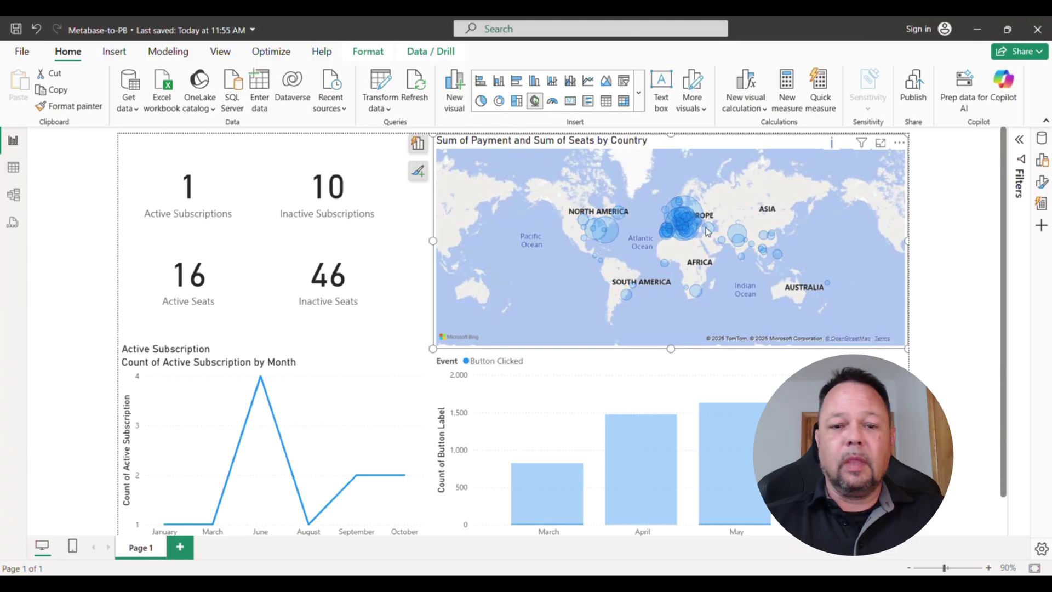
left_click(739, 240)
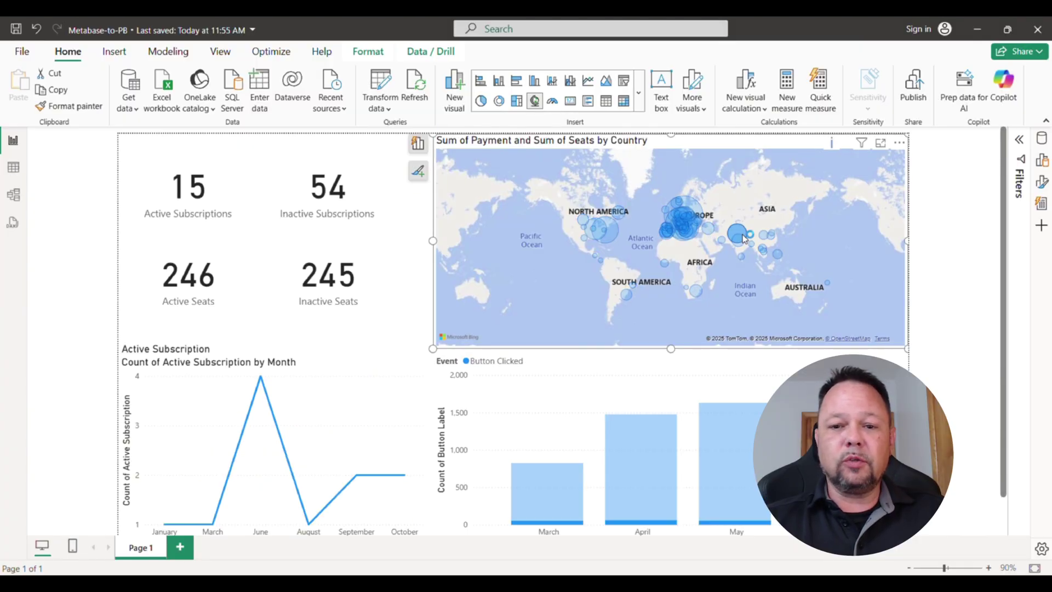
left_click(695, 293)
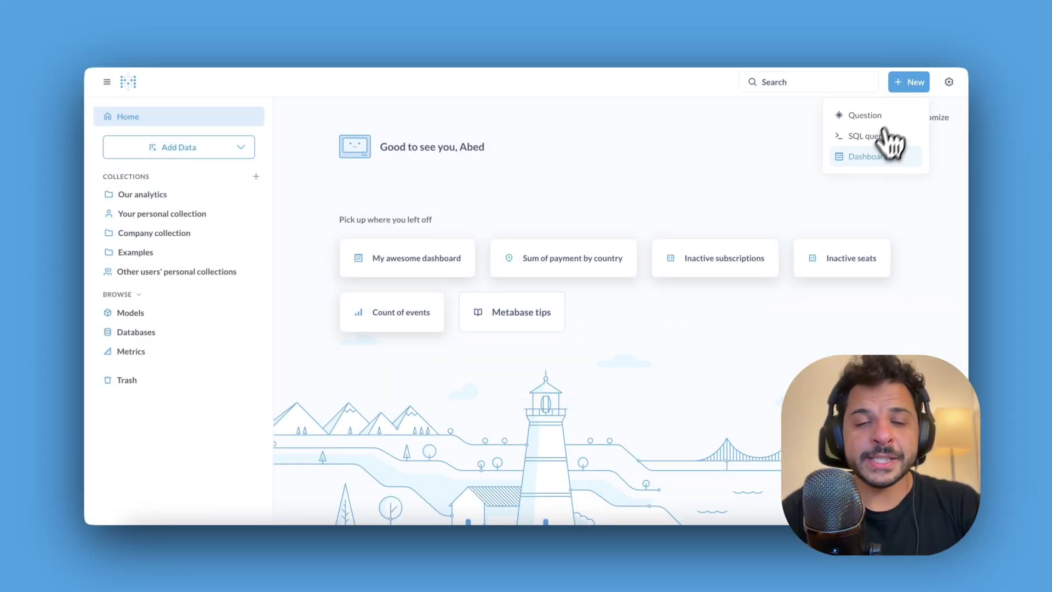
Create a new dashboard named 'Example dashboard' in the Company collection.
left_click(870, 156)
type("Example dashboard")
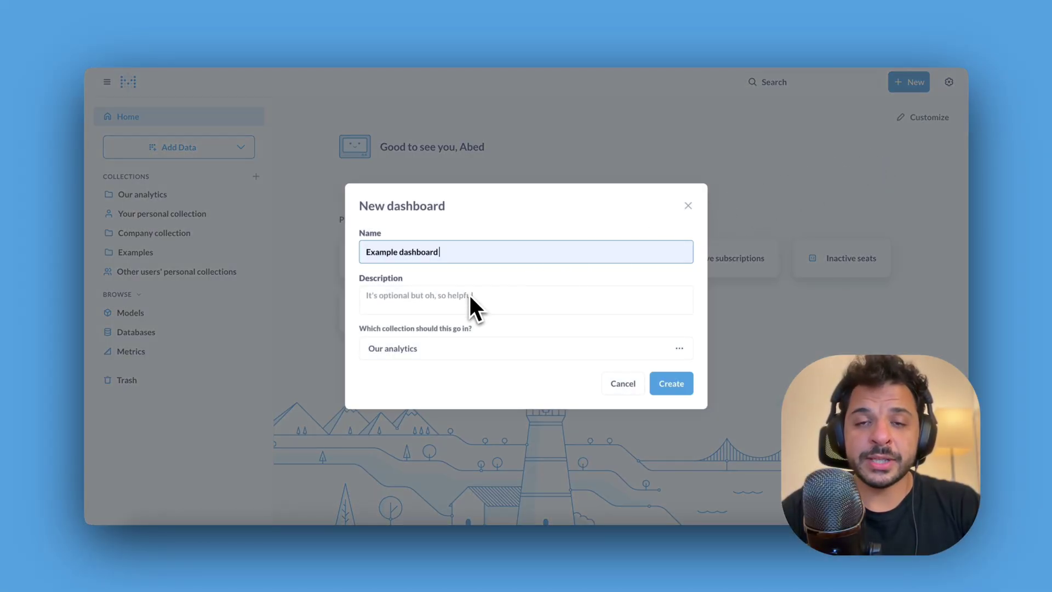
left_click(474, 350)
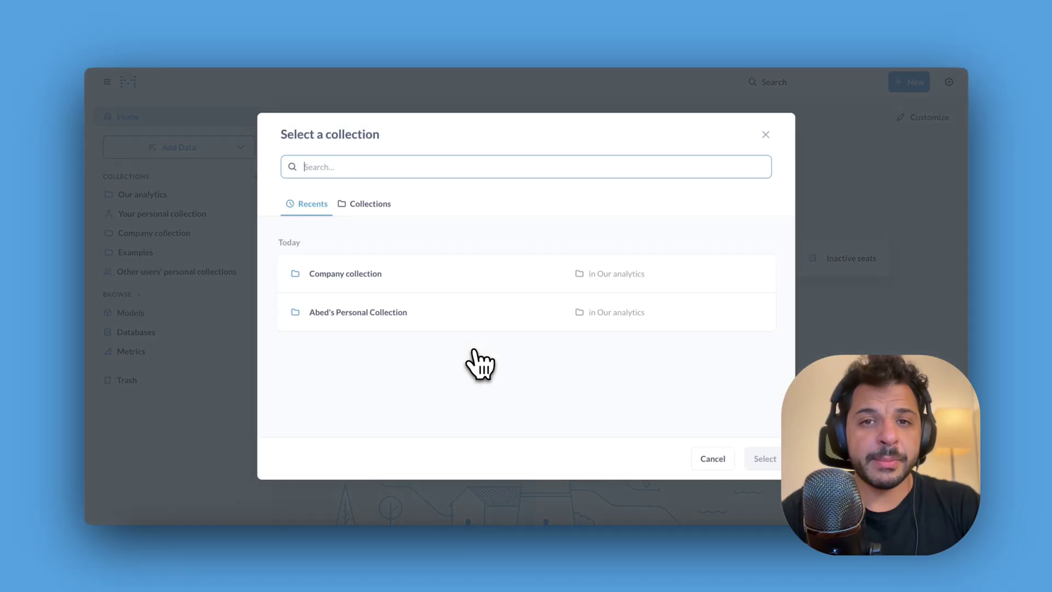
left_click(414, 275)
left_click(765, 457)
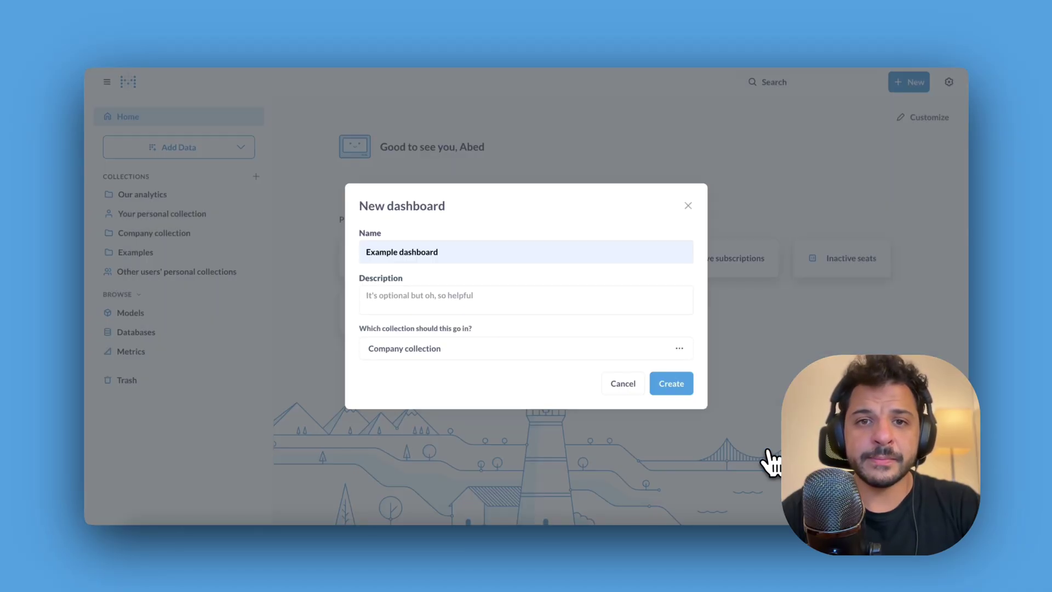
left_click(671, 392)
Add the seat, subscription, Count of events, subscriptions-by-month and payment-by-country saved questions as cards.
left_click(564, 404)
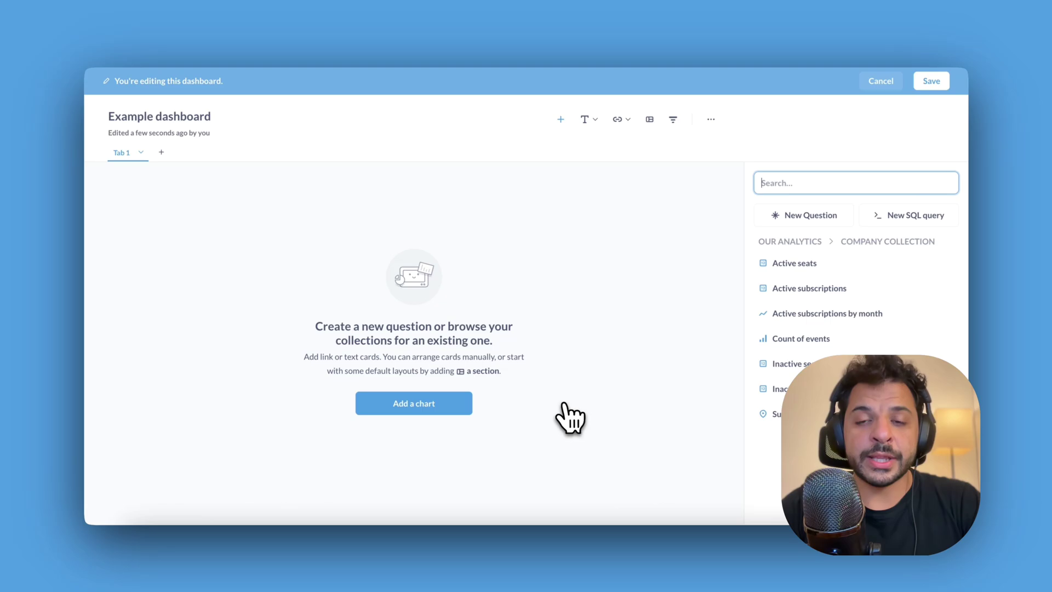
left_click(784, 263)
left_click(783, 289)
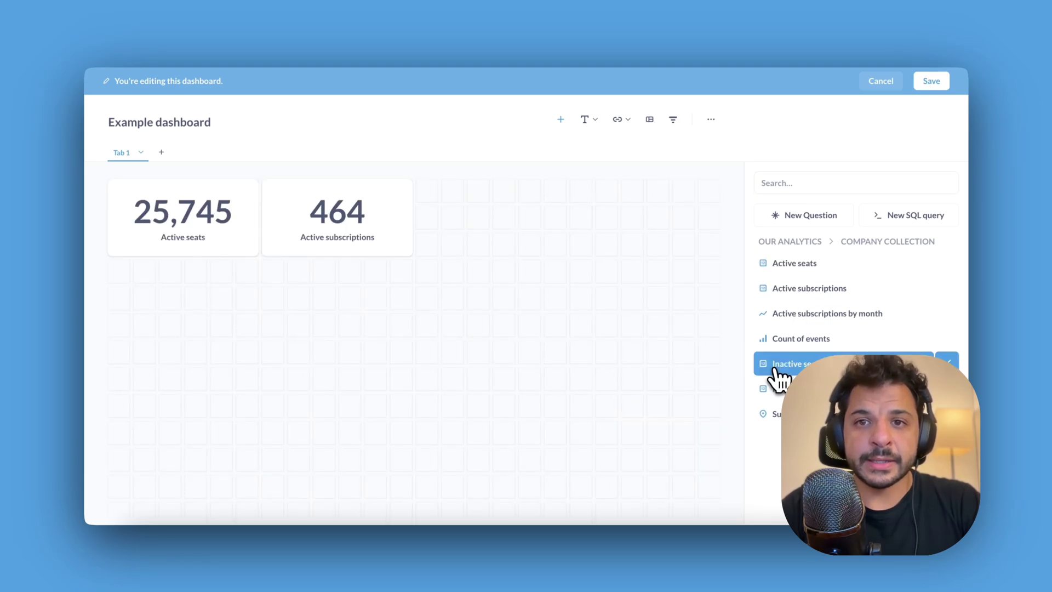
left_click(784, 364)
left_click(778, 389)
left_click(783, 338)
left_click(784, 314)
left_click(773, 415)
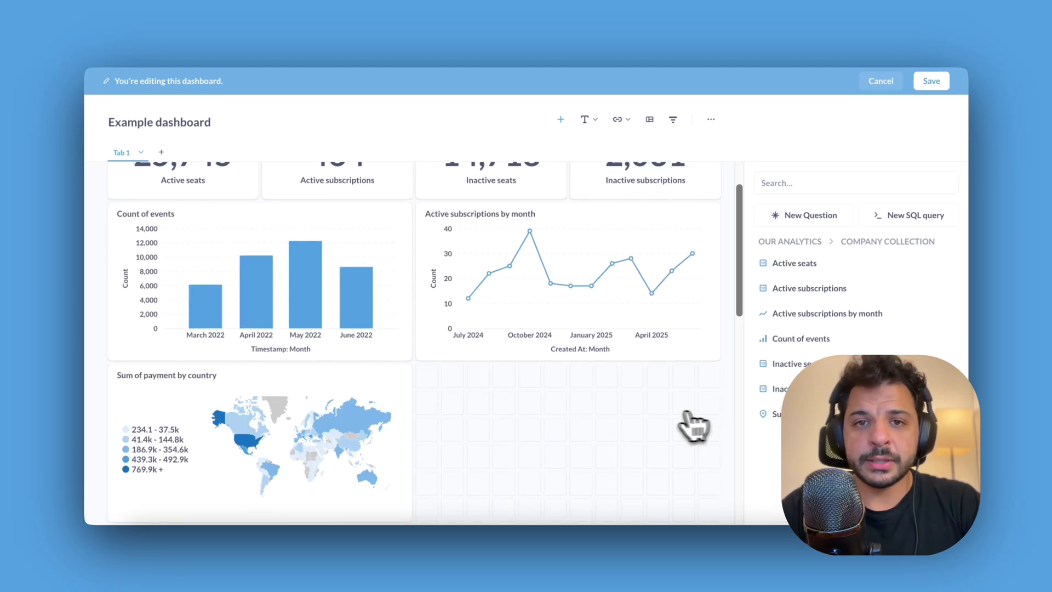
Arrange the cards: payment map top right, Inactive seats and subscriptions beneath the active cards.
scroll(547, 442, "up", 2)
left_click_drag(270, 437, 614, 208)
left_click_drag(491, 355, 211, 287)
left_click_drag(575, 377, 277, 294)
Add an 'Overview' heading and move it to the top of the dashboard.
left_click(699, 121)
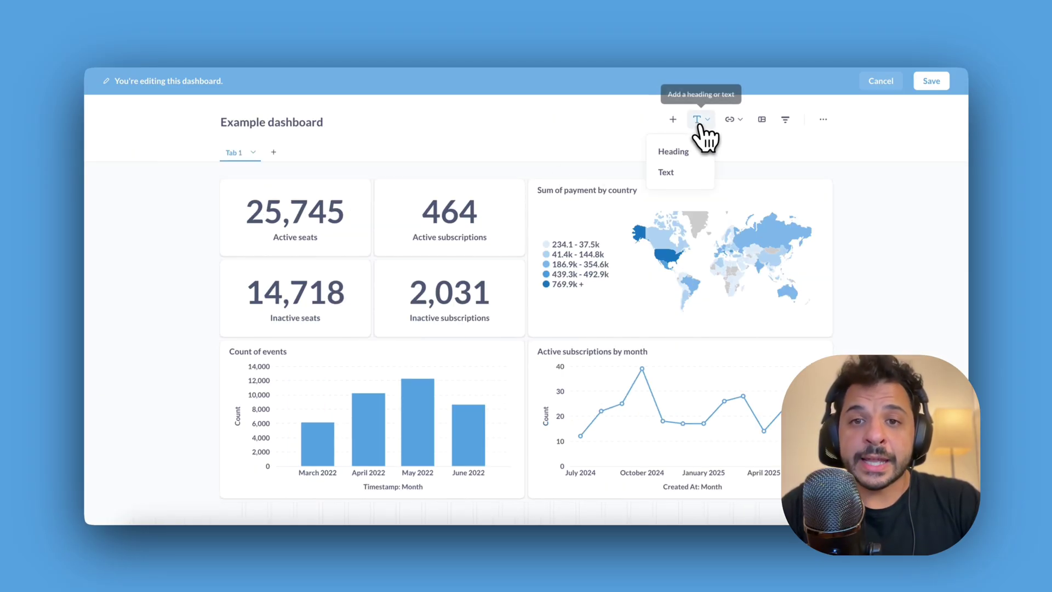
left_click(683, 155)
type("Overview")
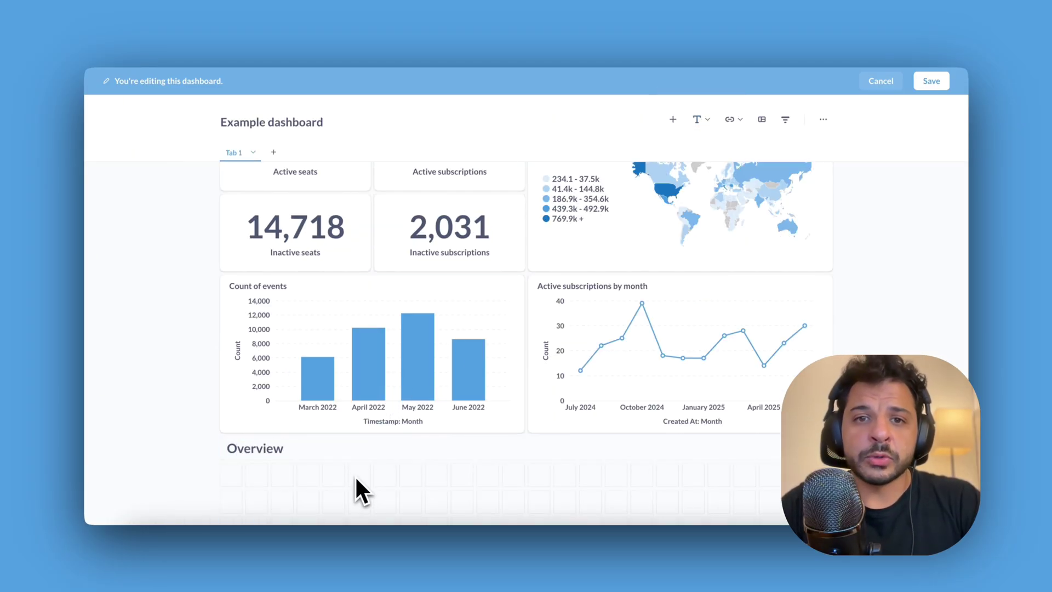
left_click_drag(354, 463, 333, 192)
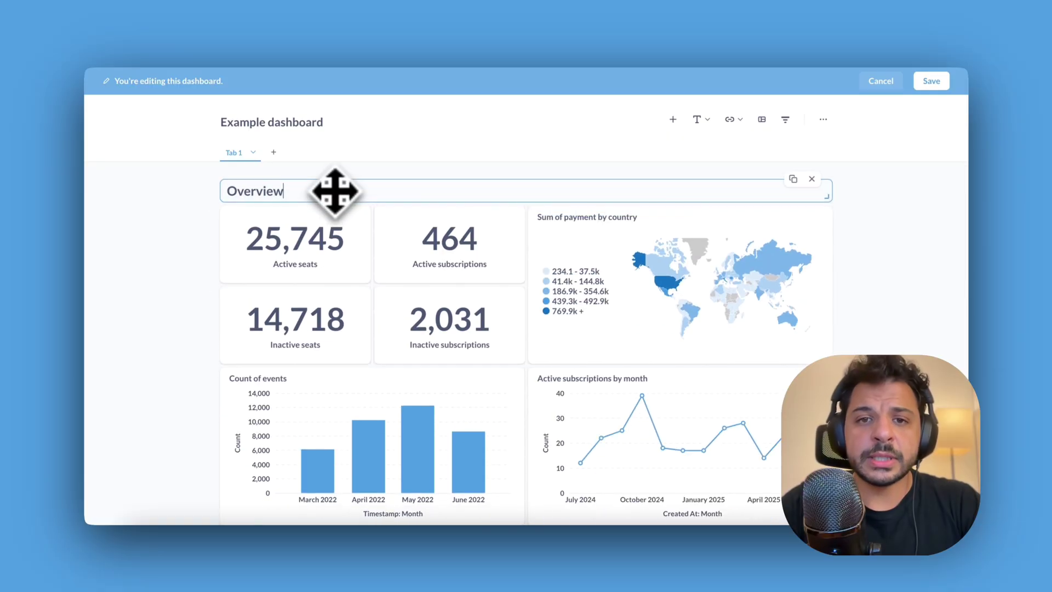
Add a Location filter mapped to Accounts.Country and auto-connect it to all cards.
left_click(786, 120)
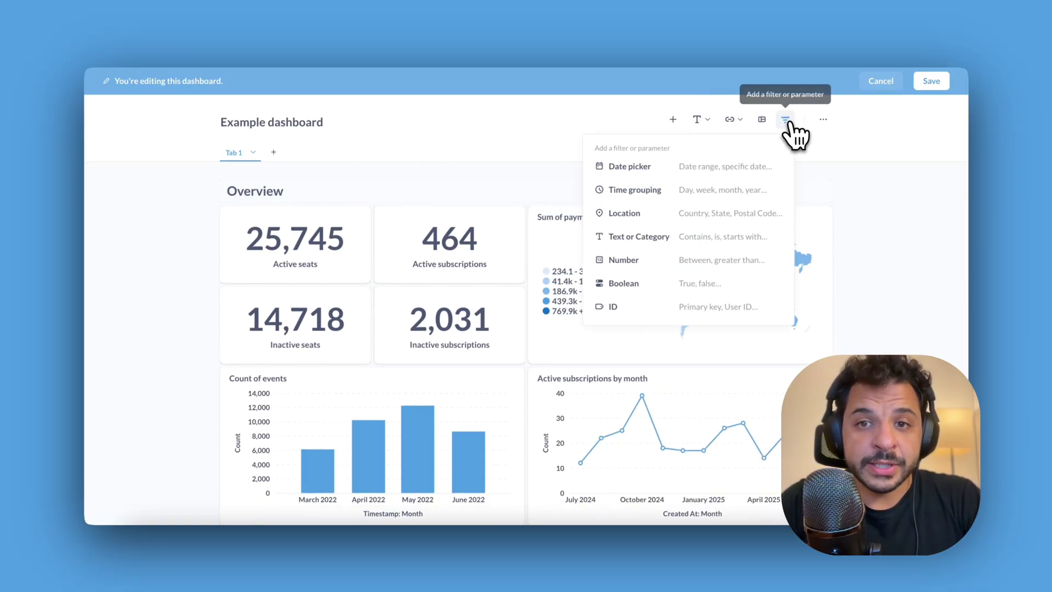
left_click(697, 217)
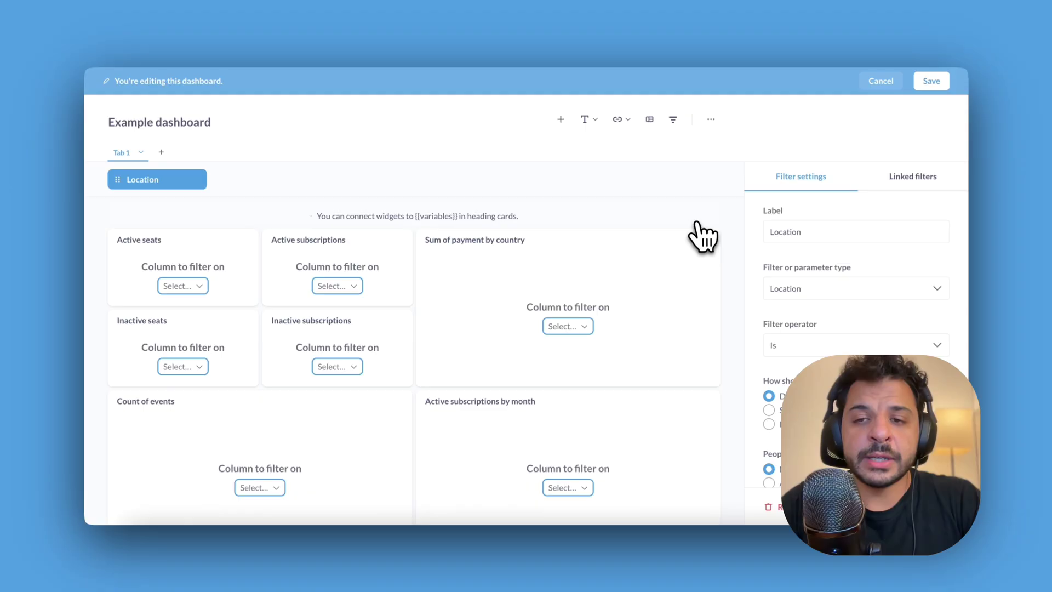
left_click(189, 309)
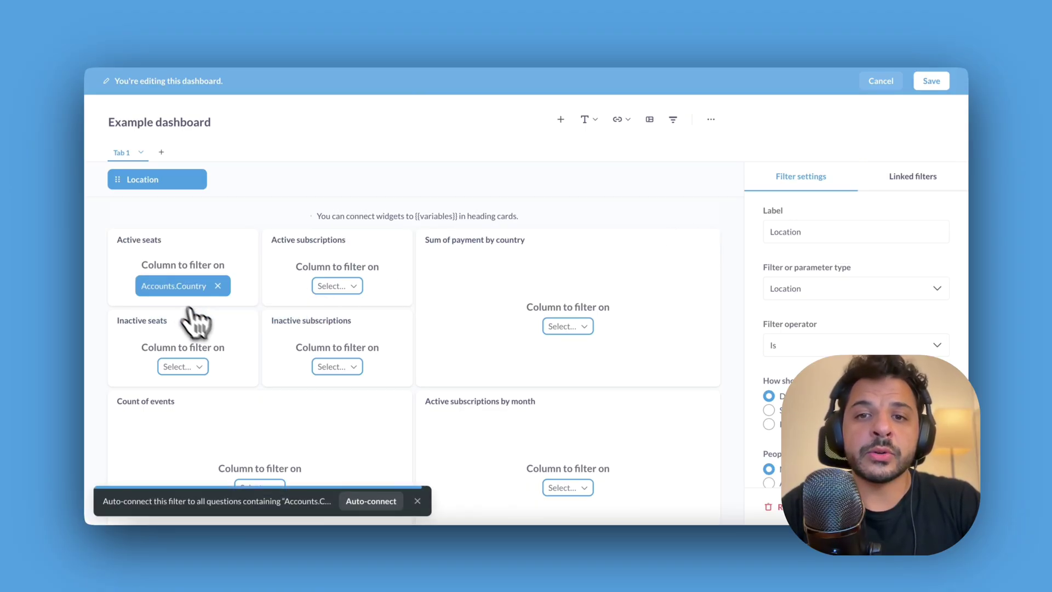
left_click(369, 501)
key("Escape")
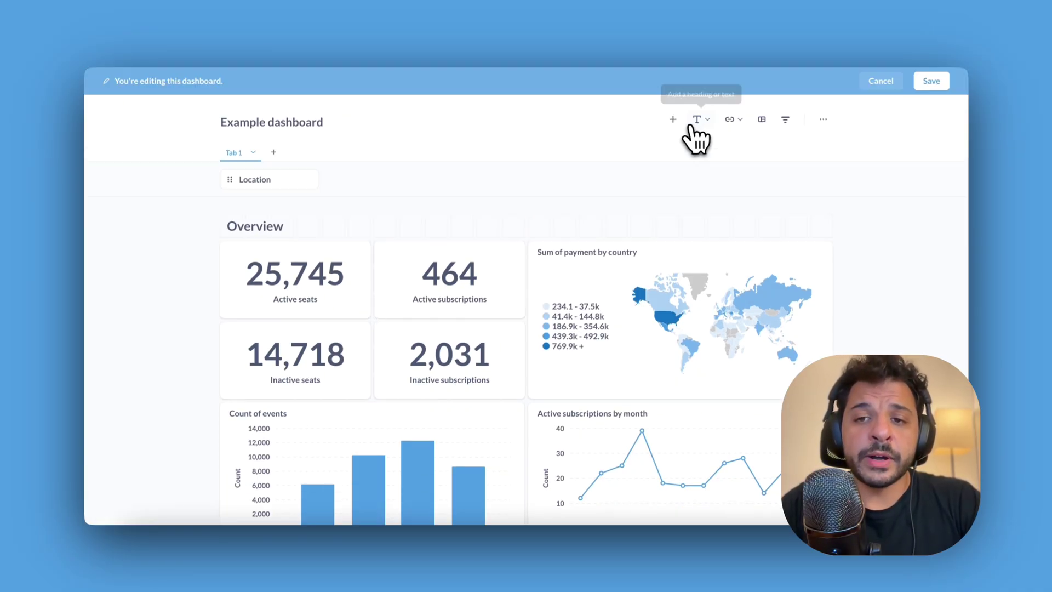
Make map clicks update the Location filter from Accounts → Country, then save the dashboard.
mouse_move(713, 249)
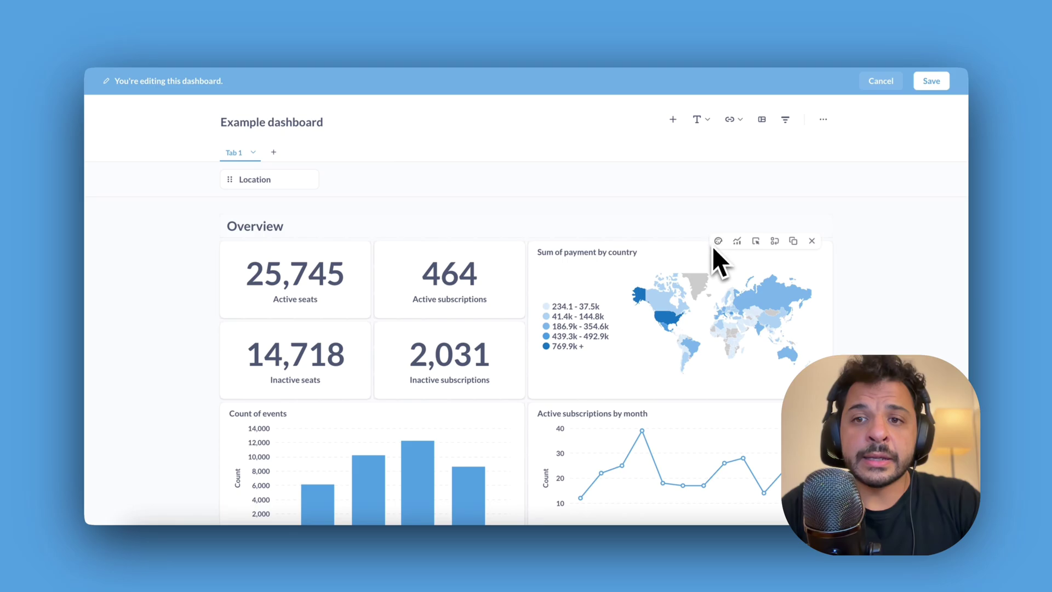
left_click(757, 242)
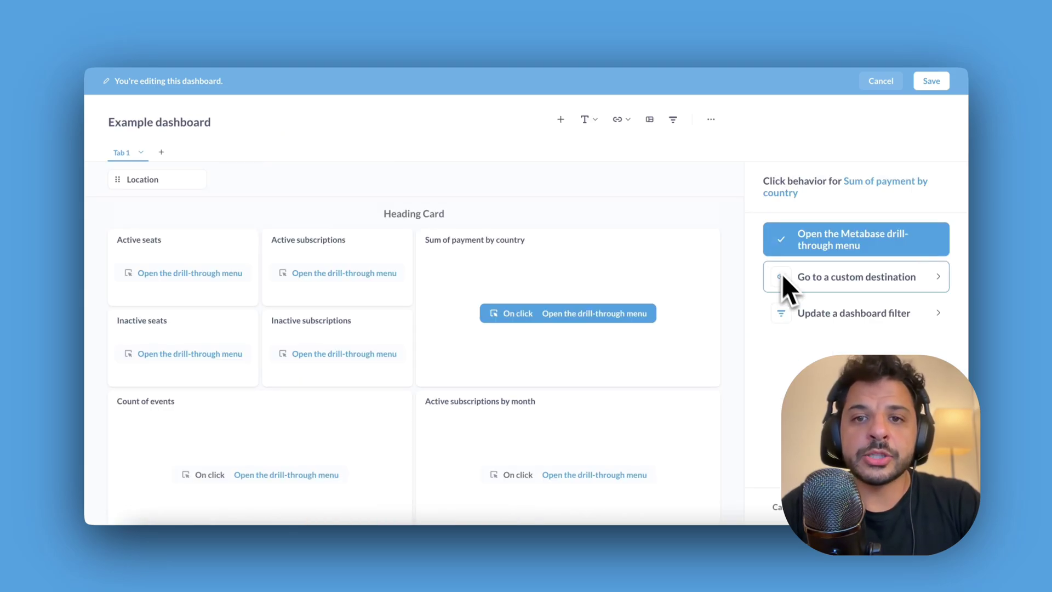
left_click(813, 313)
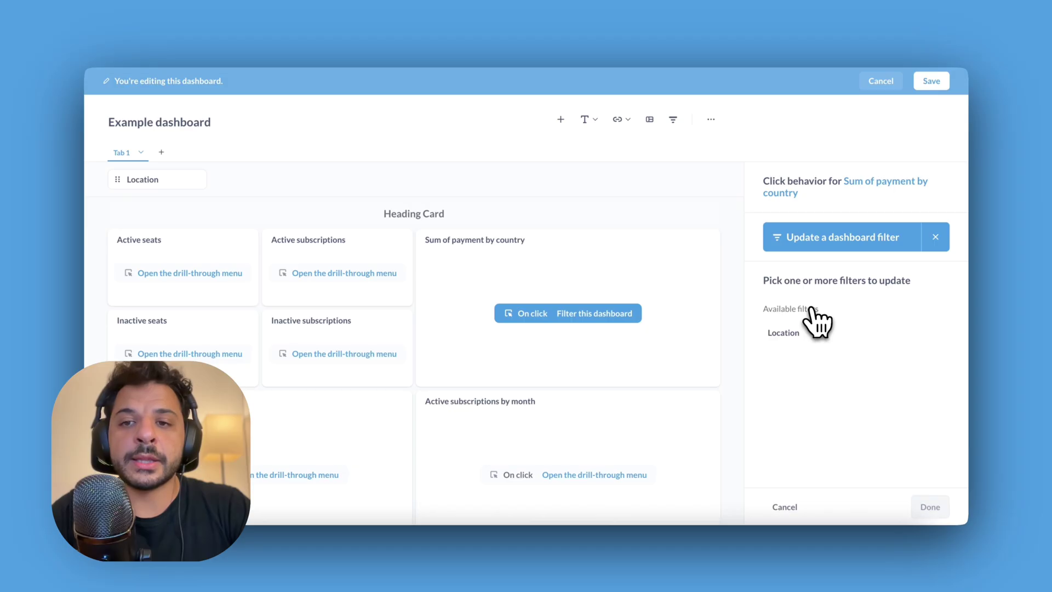
left_click(789, 337)
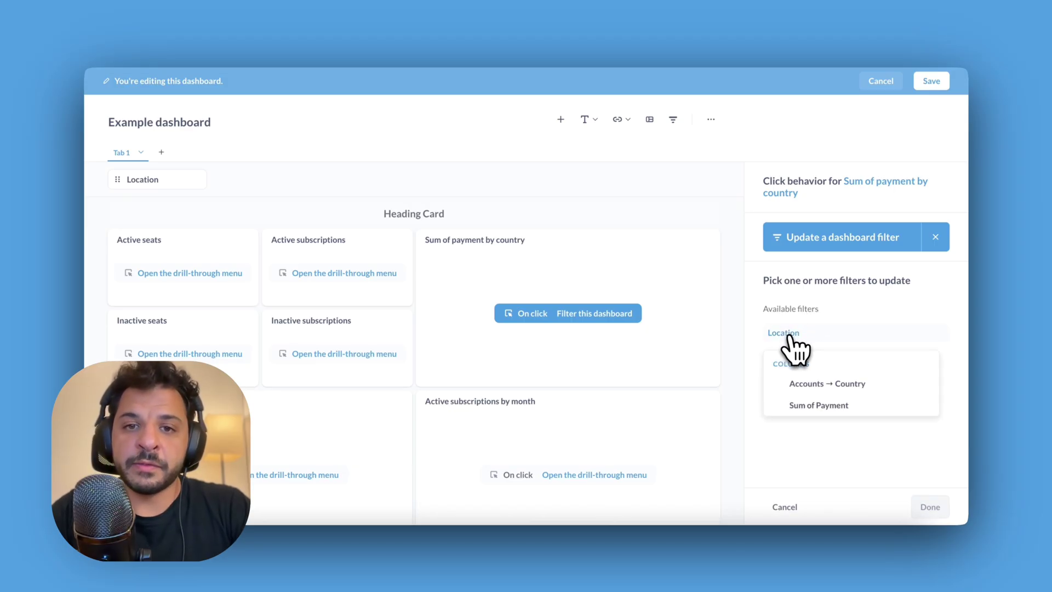
left_click(804, 393)
left_click(930, 506)
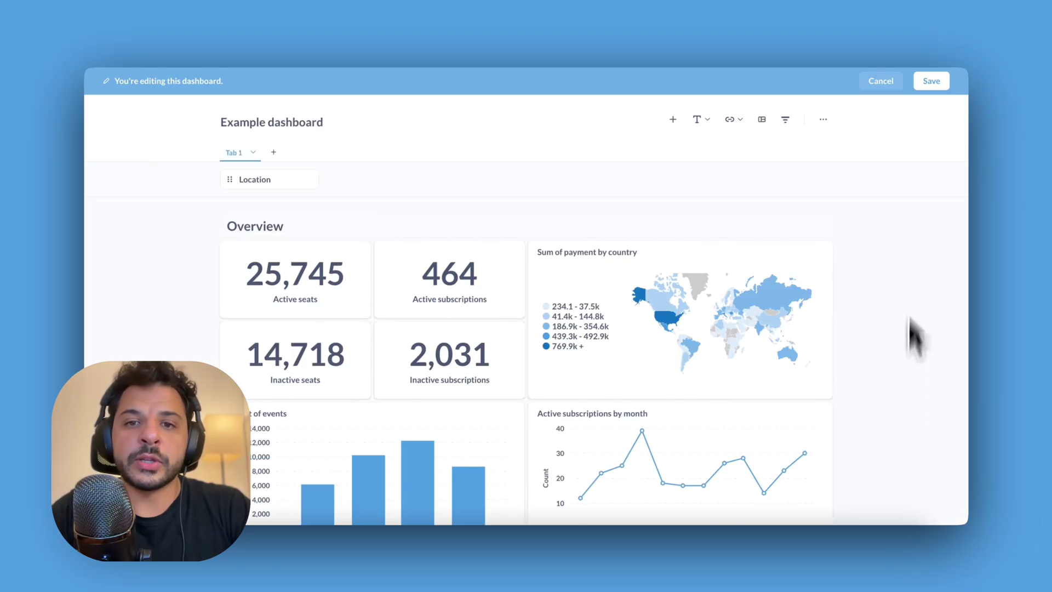
left_click(930, 82)
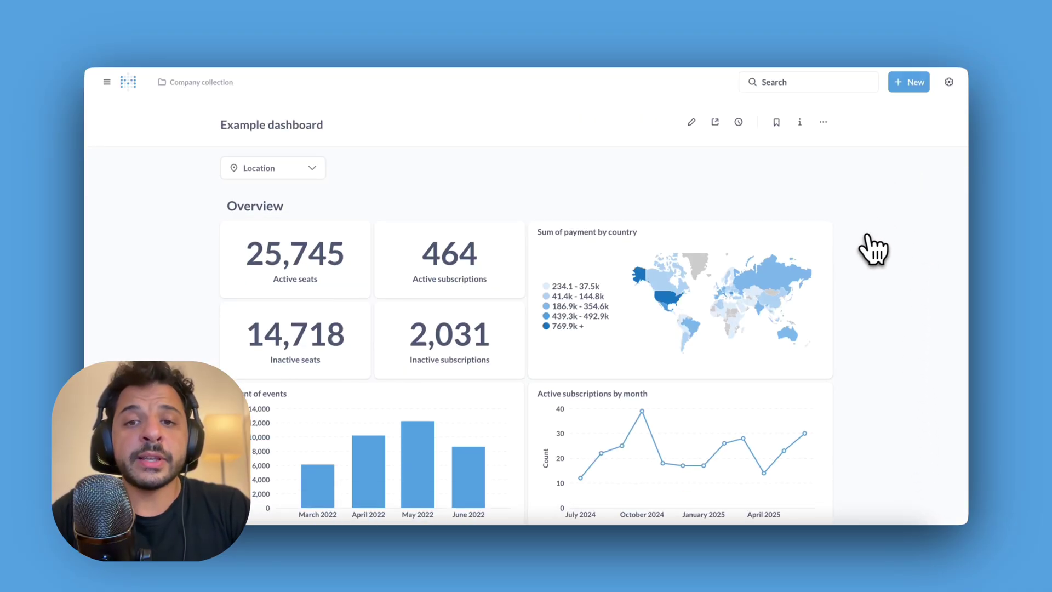
Filter the dashboard from the map by Russia, then Canada, ending on the US.
left_click(780, 279)
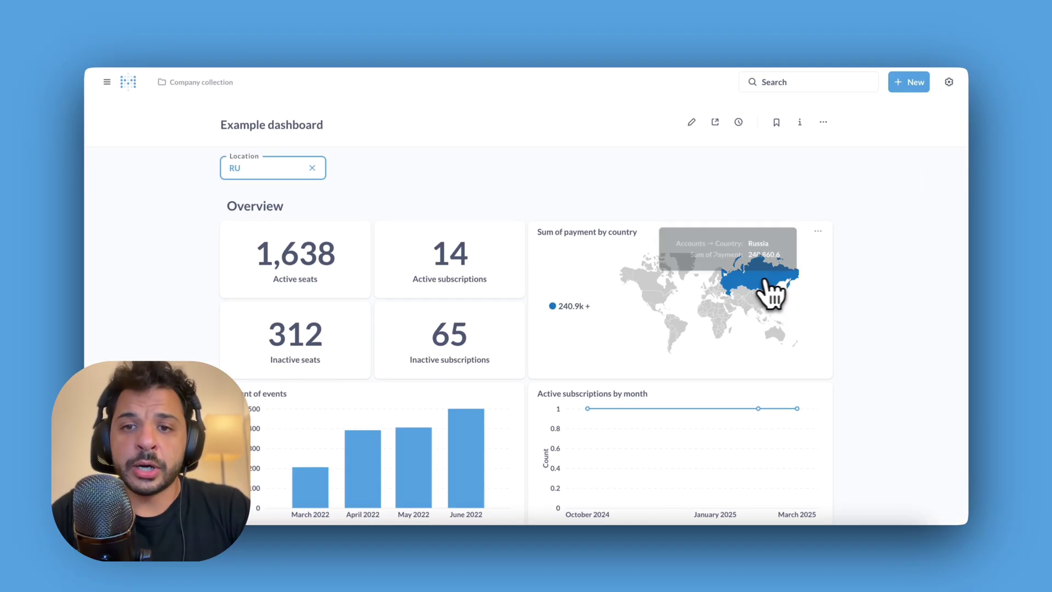
left_click(648, 282)
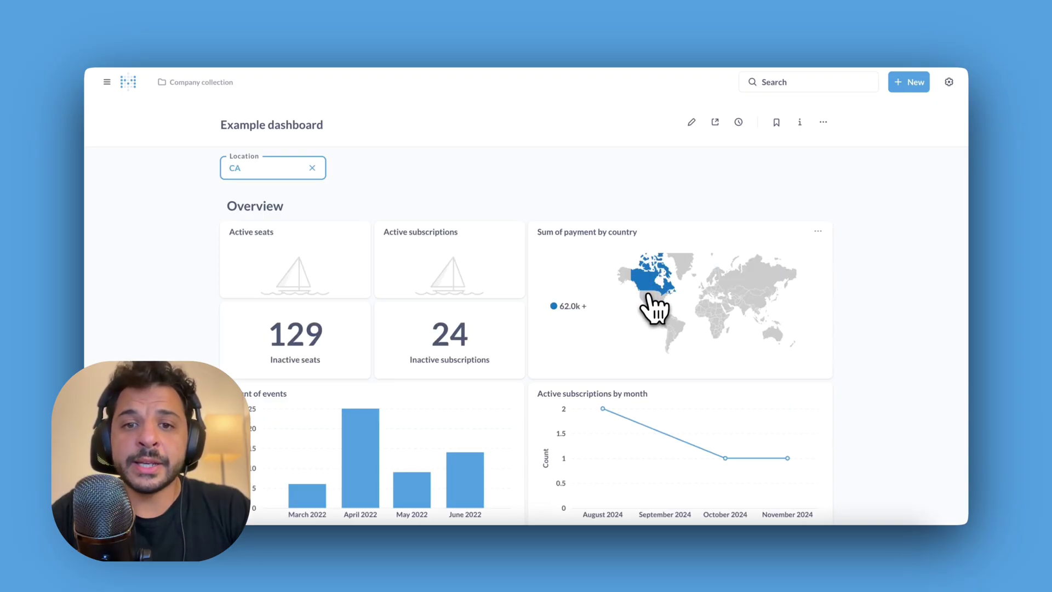
left_click(648, 292)
Drill from the May 2022 bar into the underlying US analytic events.
scroll(653, 310, "down", 1)
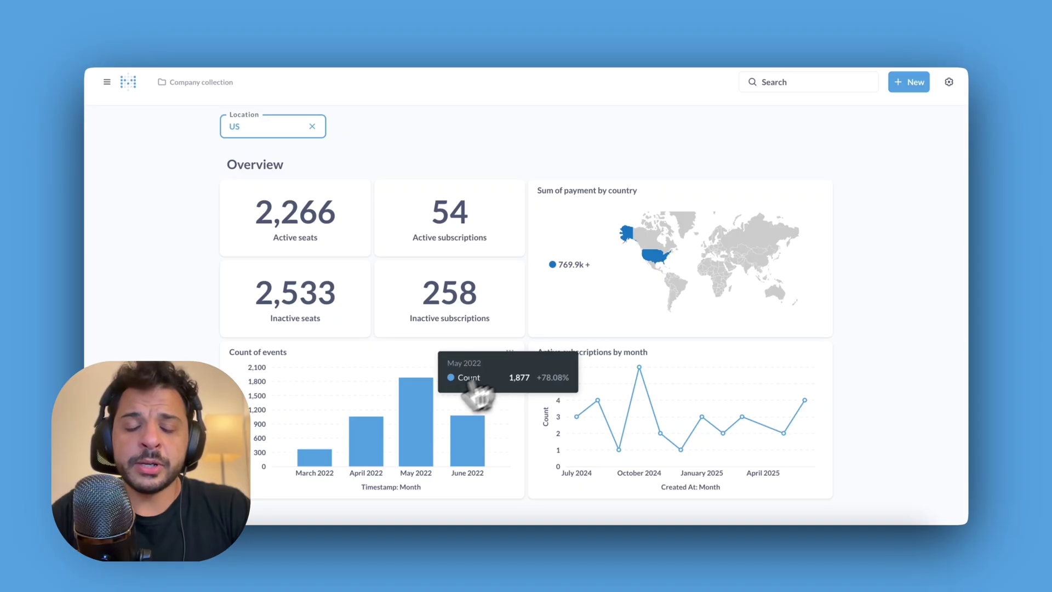
left_click(430, 418)
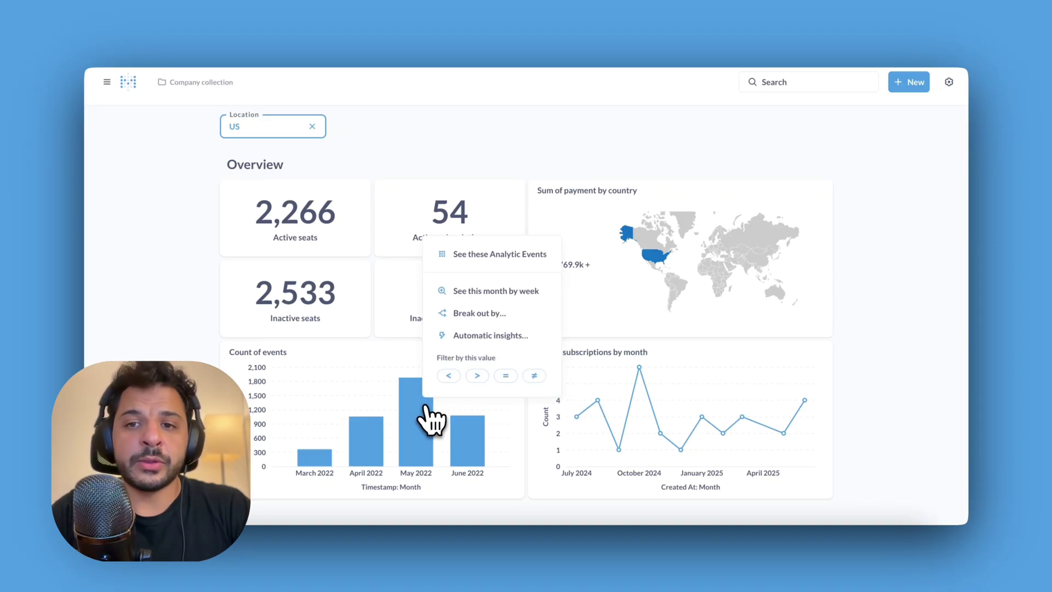
left_click(499, 254)
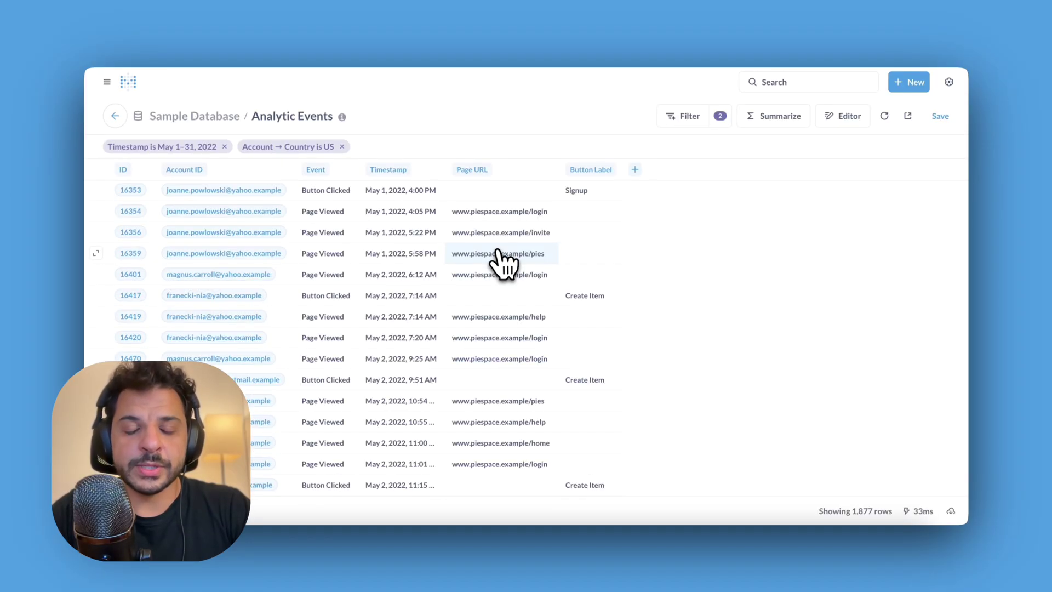